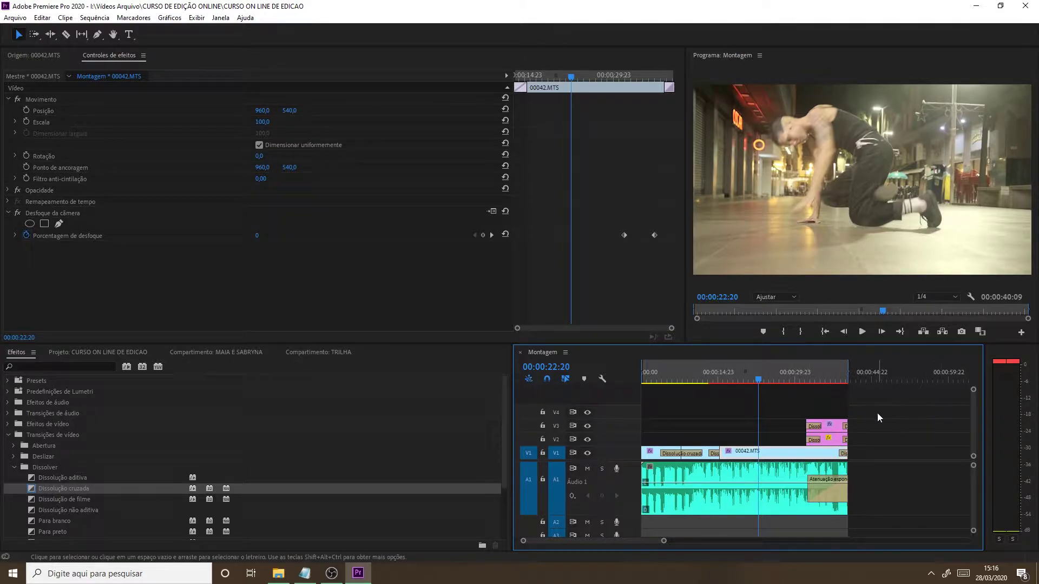
# Play back part of the Montagem sequence and render its video previews
pyautogui.press('space')
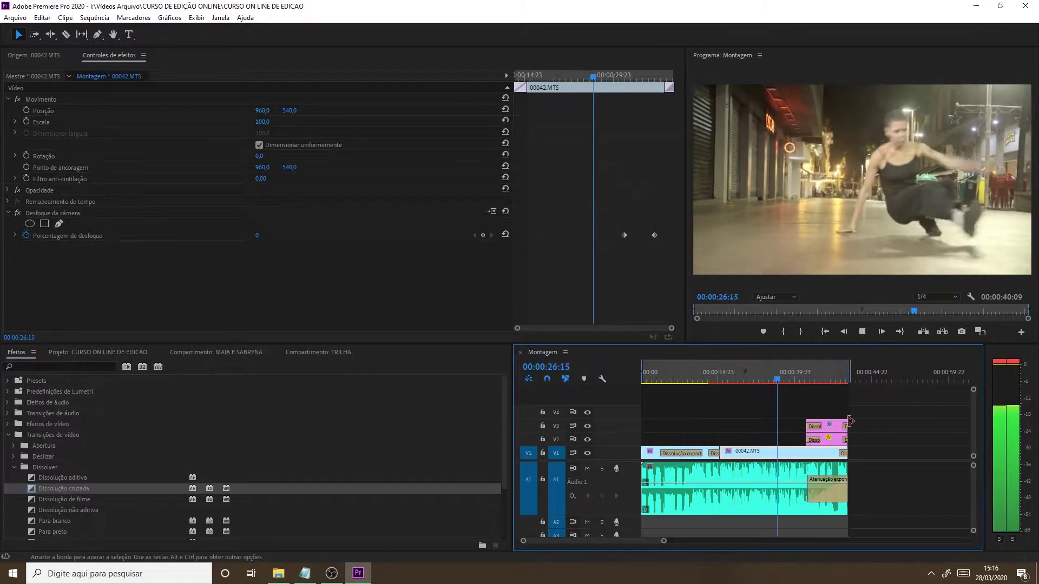
pyautogui.press('space')
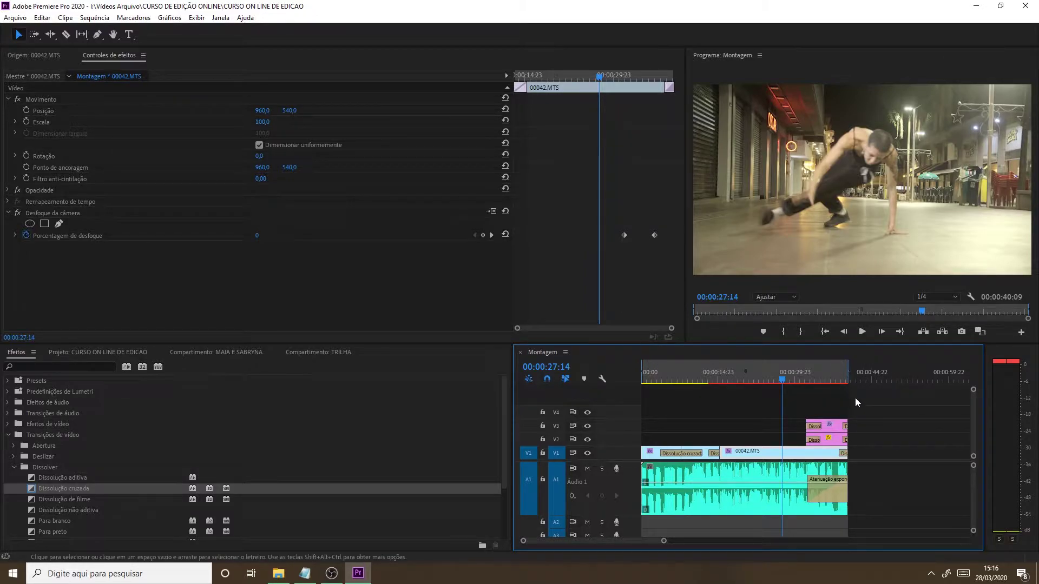
pyautogui.press('Return')
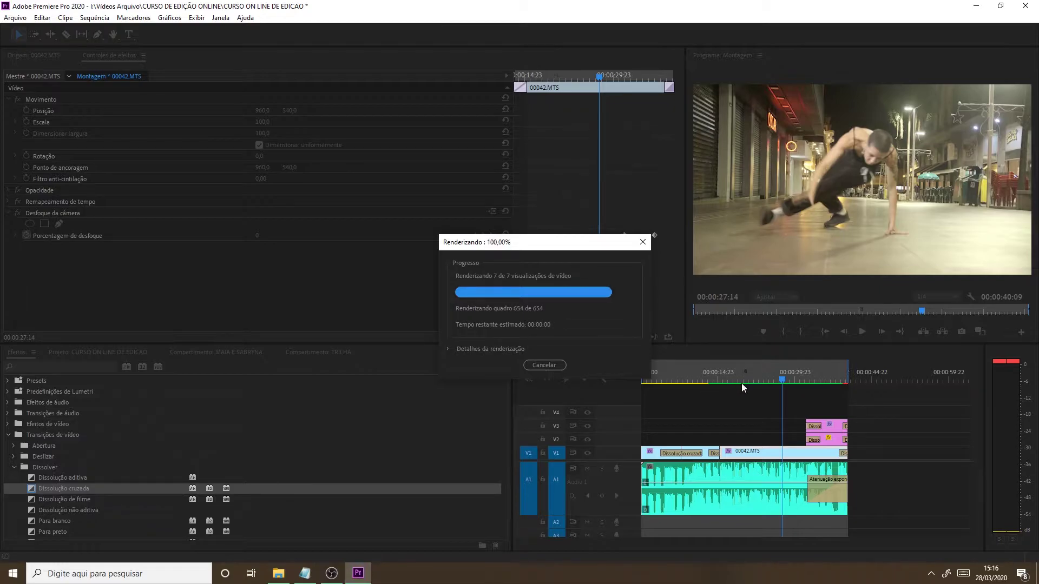
pyautogui.press('space')
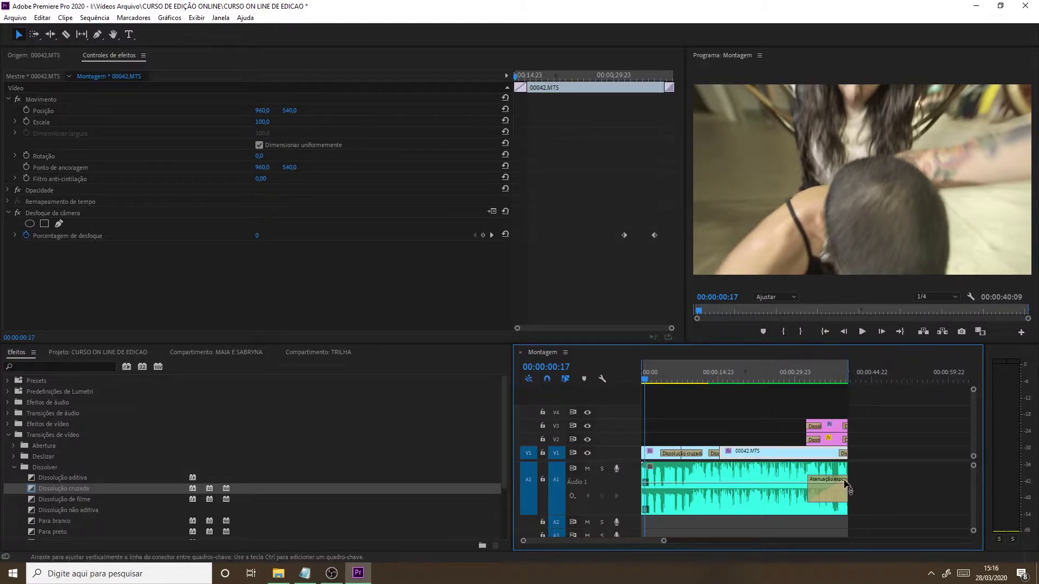
# Collapse the Transições de vídeo folder and the Desfoque da câmera settings, with the playhead parked at 00:00:20:15
pyautogui.click(11, 433)
pyautogui.click(677, 379)
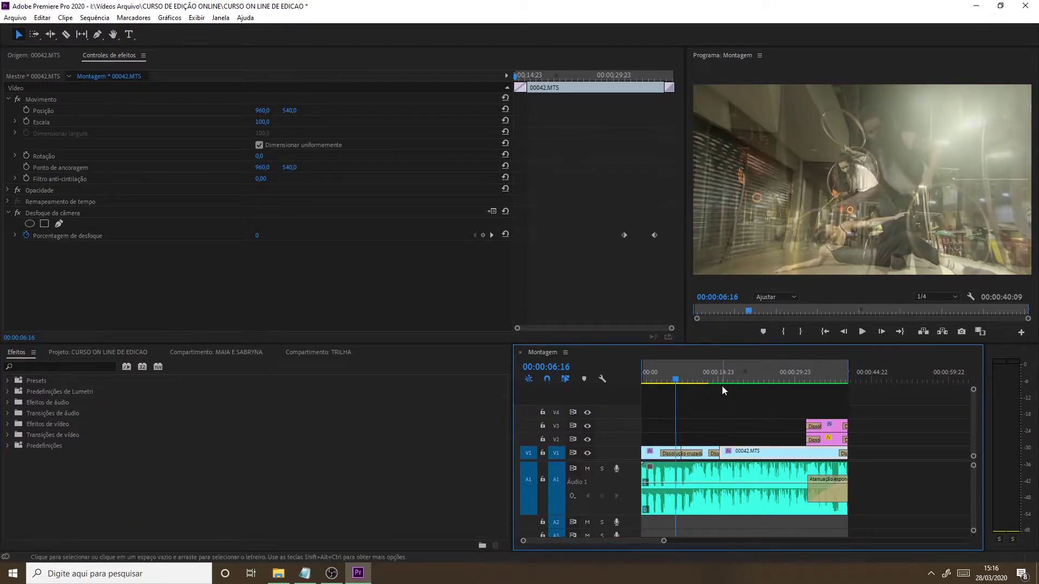
pyautogui.click(747, 376)
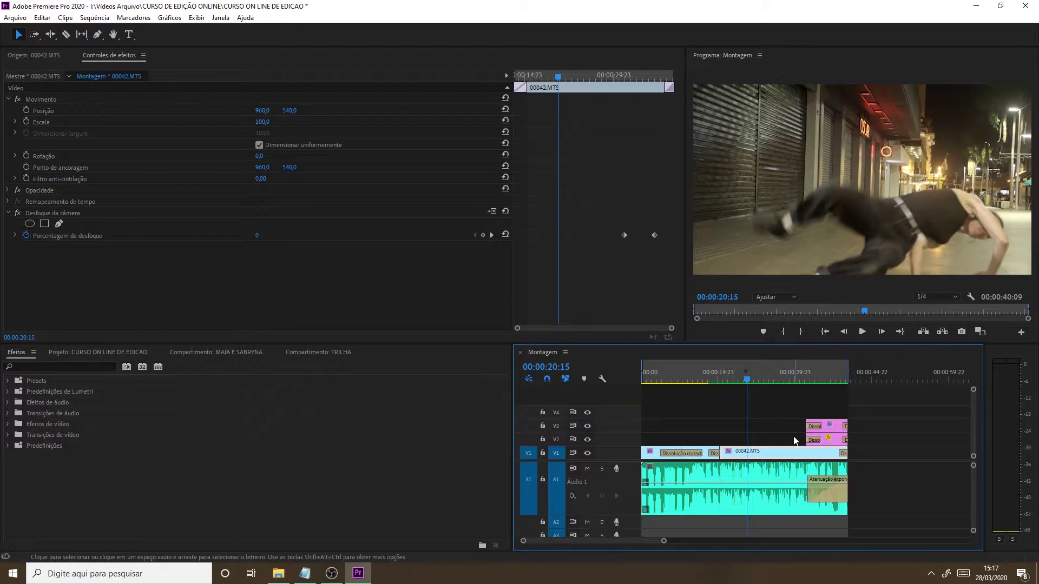
pyautogui.click(8, 213)
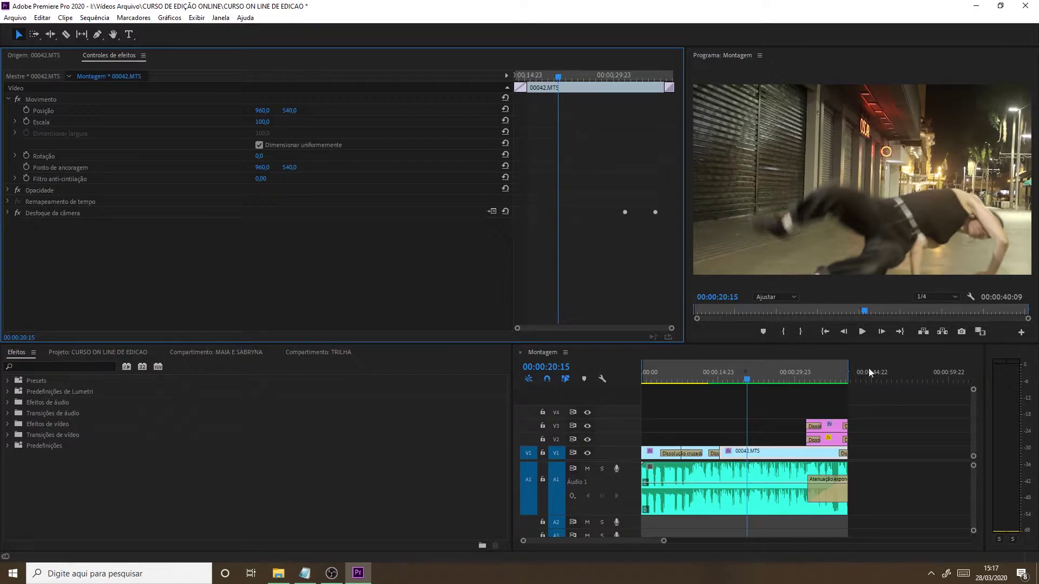
pyautogui.click(734, 442)
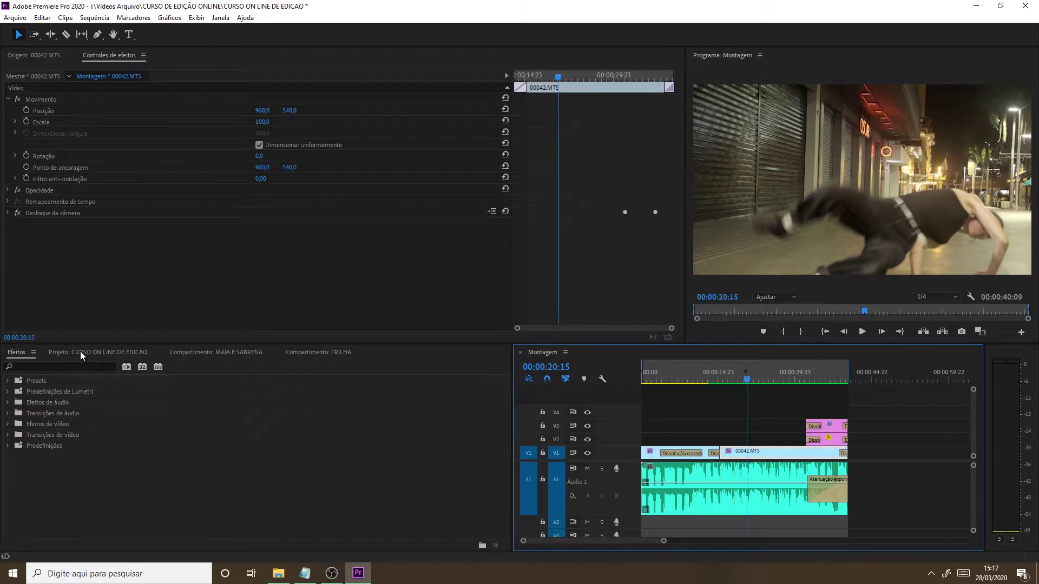
# Browse the effect categories inside the Efeitos de vídeo folder
pyautogui.click(9, 425)
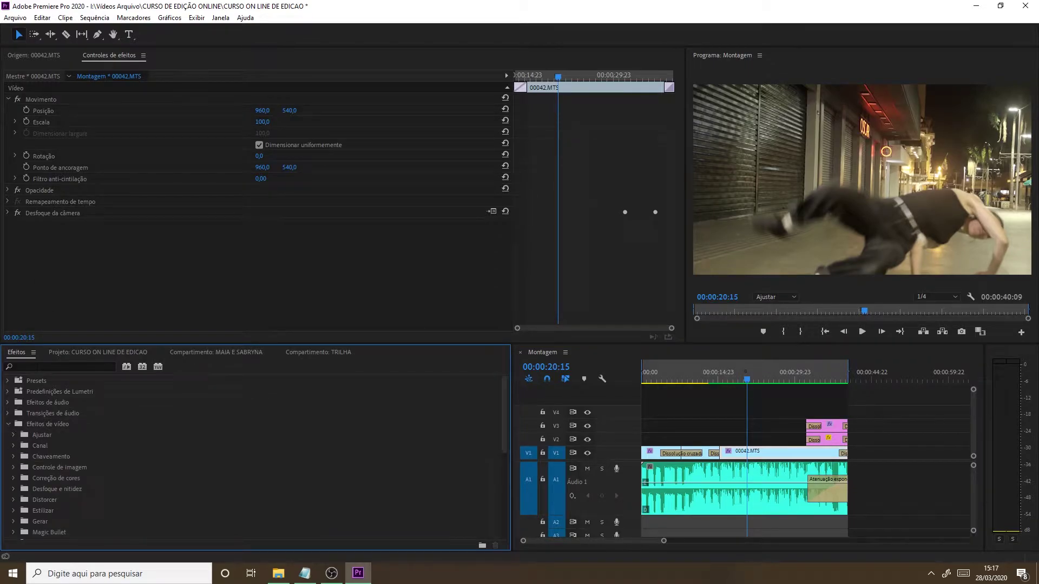
pyautogui.scroll(-5, 64, 475)
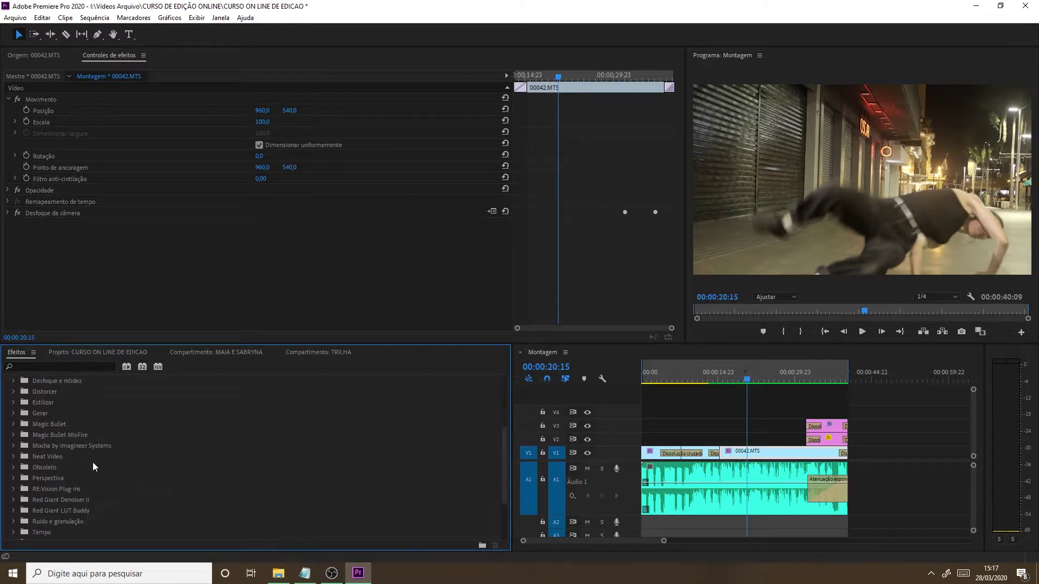
pyautogui.scroll(-2, 93, 466)
pyautogui.scroll(4, 93, 464)
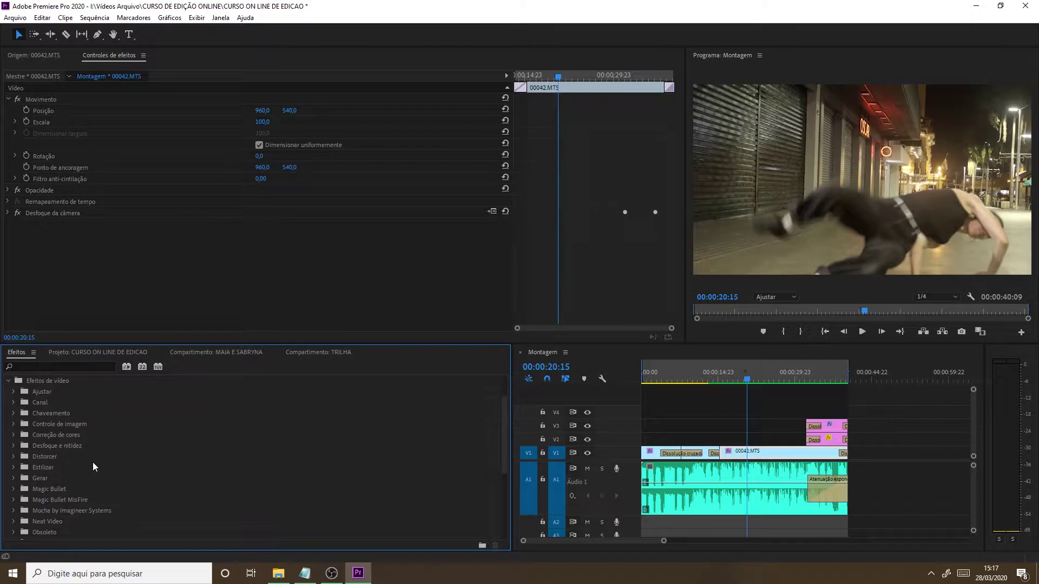
pyautogui.scroll(1, 92, 462)
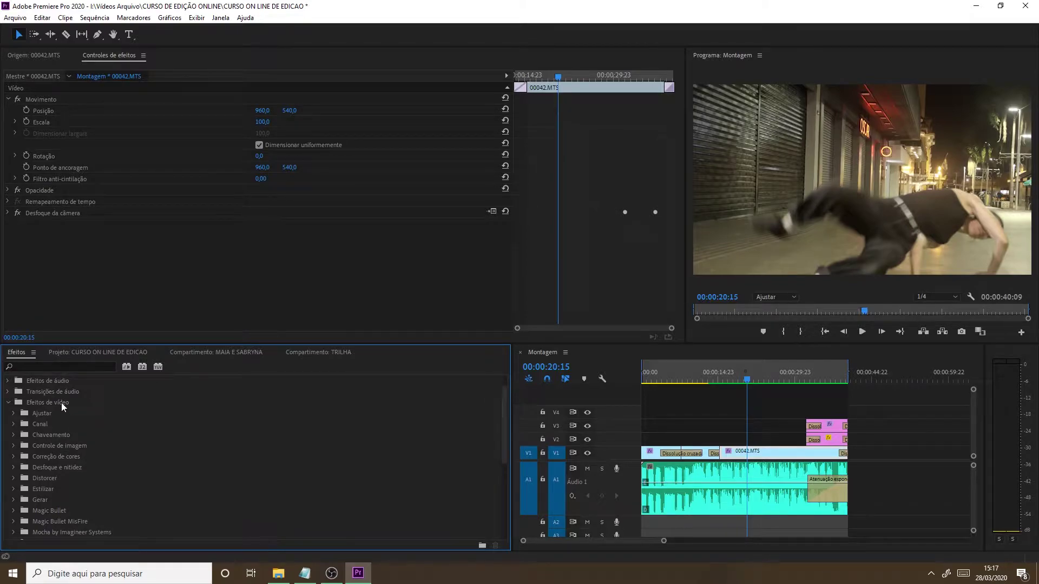
# Search the effects for "cor lume" and clear the search
pyautogui.click(76, 368)
pyautogui.write('lume')
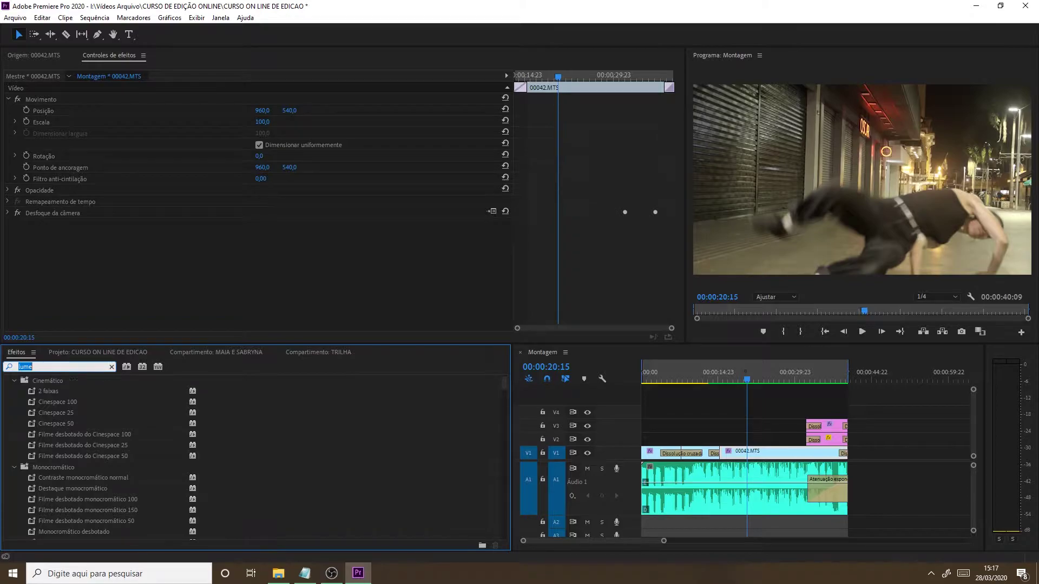
pyautogui.press('Home')
pyautogui.write('cor')
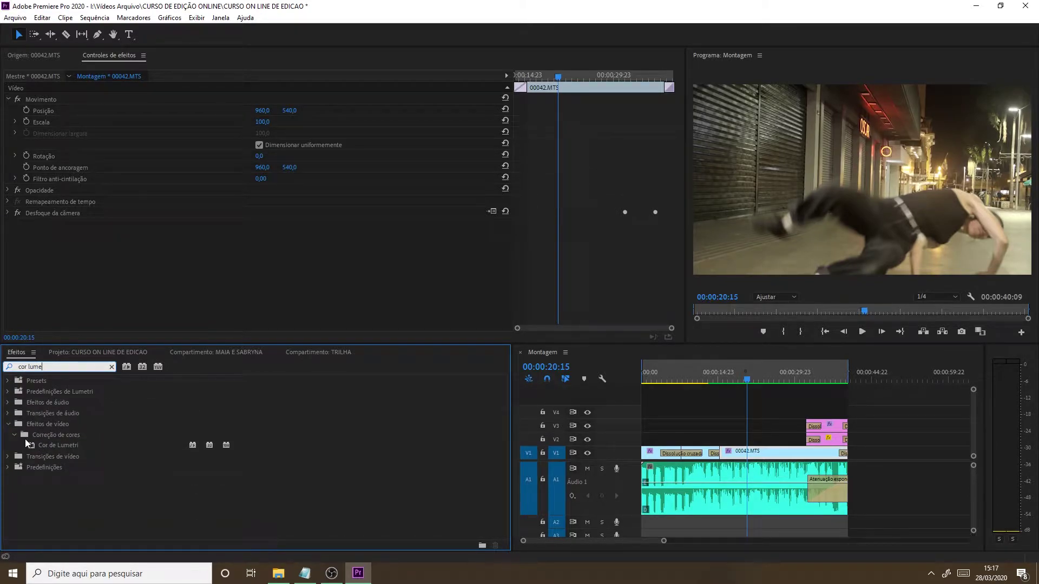
pyautogui.click(111, 367)
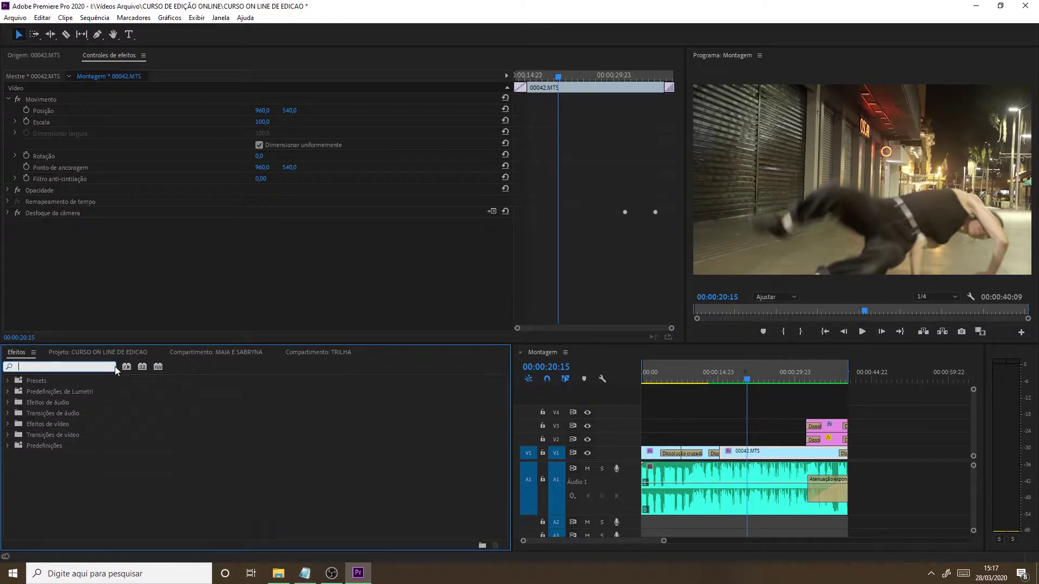
# Locate the Cor de Lumetri effect under Efeitos de vídeo, Correção de cores, and select it
pyautogui.click(7, 425)
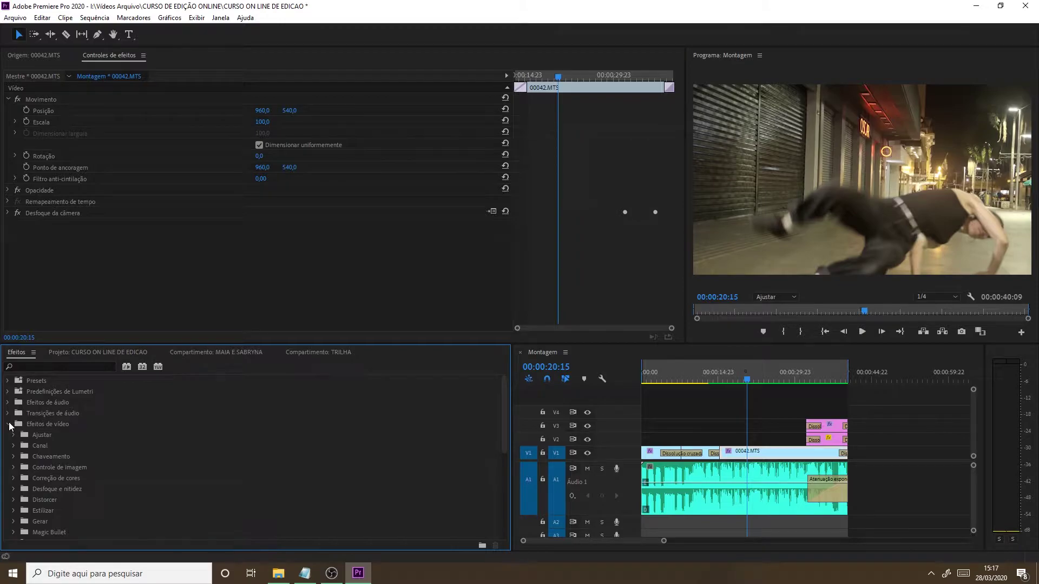
pyautogui.click(15, 480)
pyautogui.scroll(-3, 222, 454)
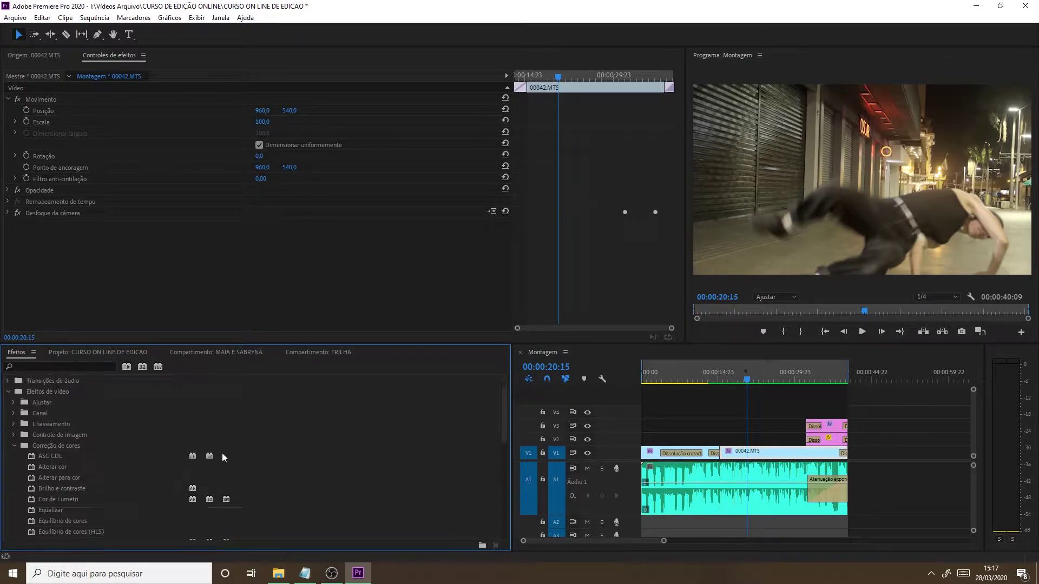
pyautogui.scroll(-2, 221, 457)
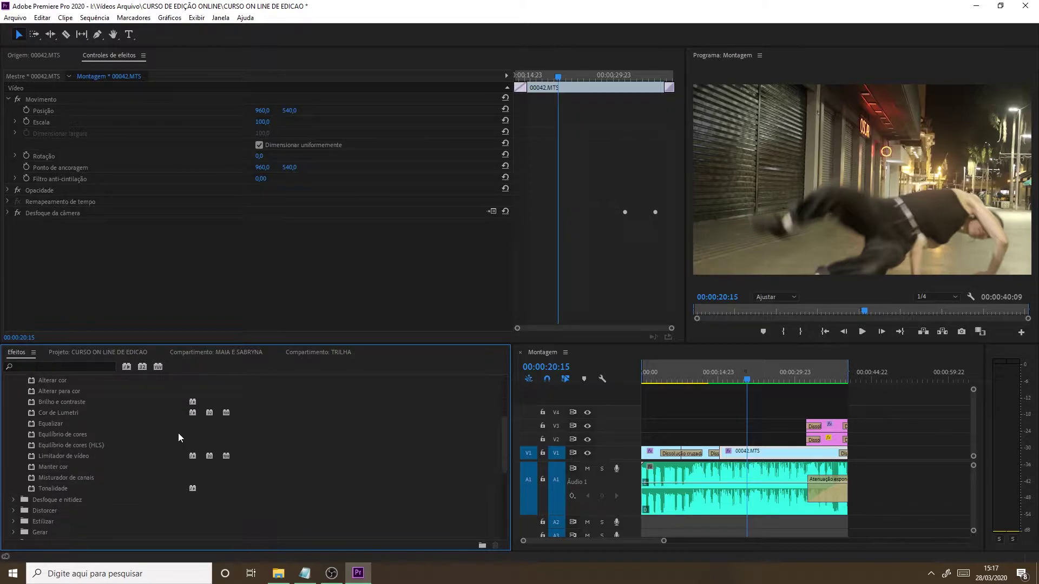
pyautogui.moveTo(60, 413); pyautogui.dragTo(749, 450)
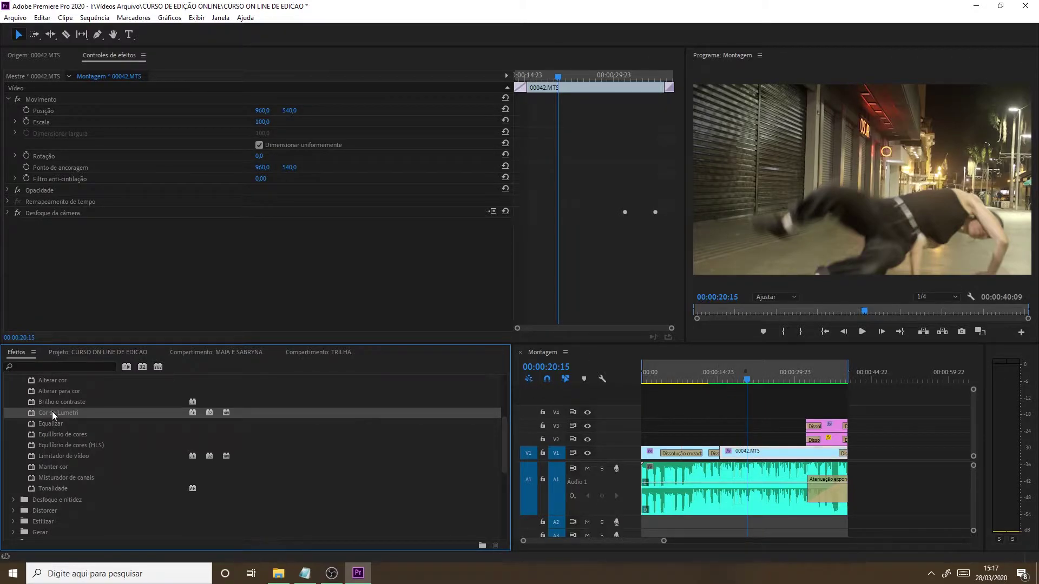
# Create an adjustment layer in the project at 1920 x 1080, 23,976 fps, with square pixels
pyautogui.click(125, 351)
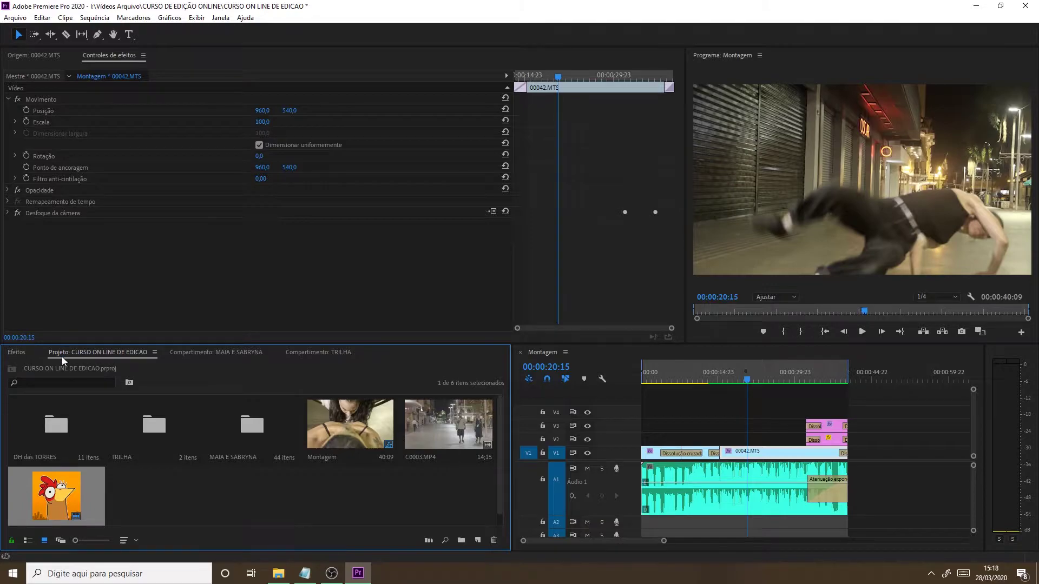
pyautogui.rightClick(201, 496)
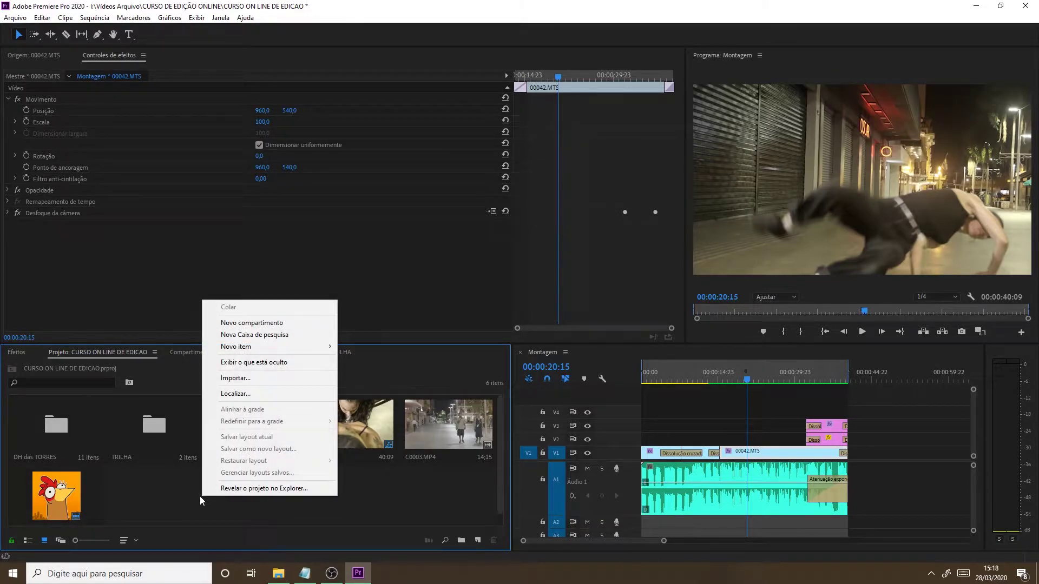
pyautogui.moveTo(312, 352)
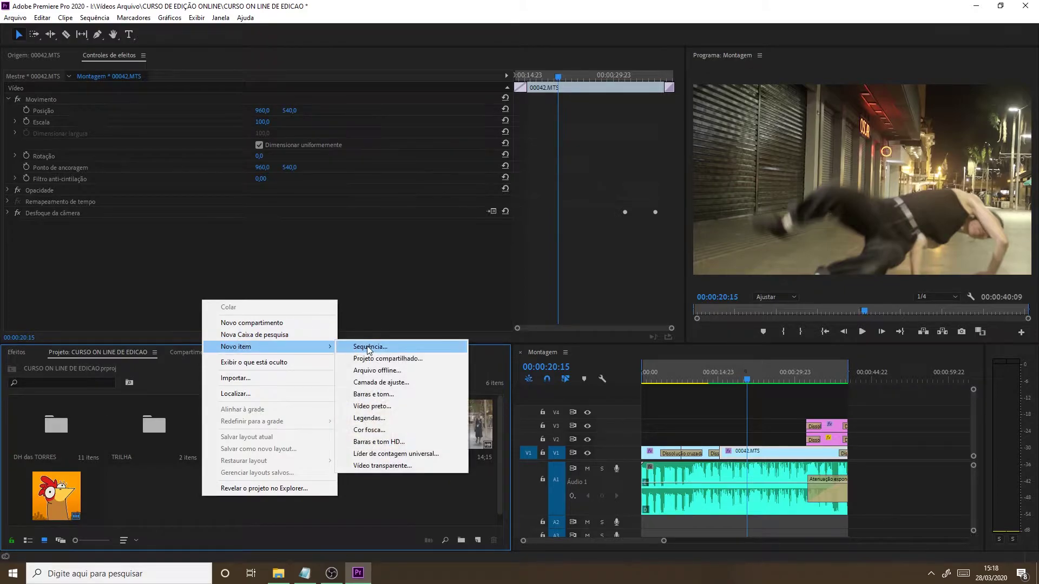
pyautogui.click(414, 382)
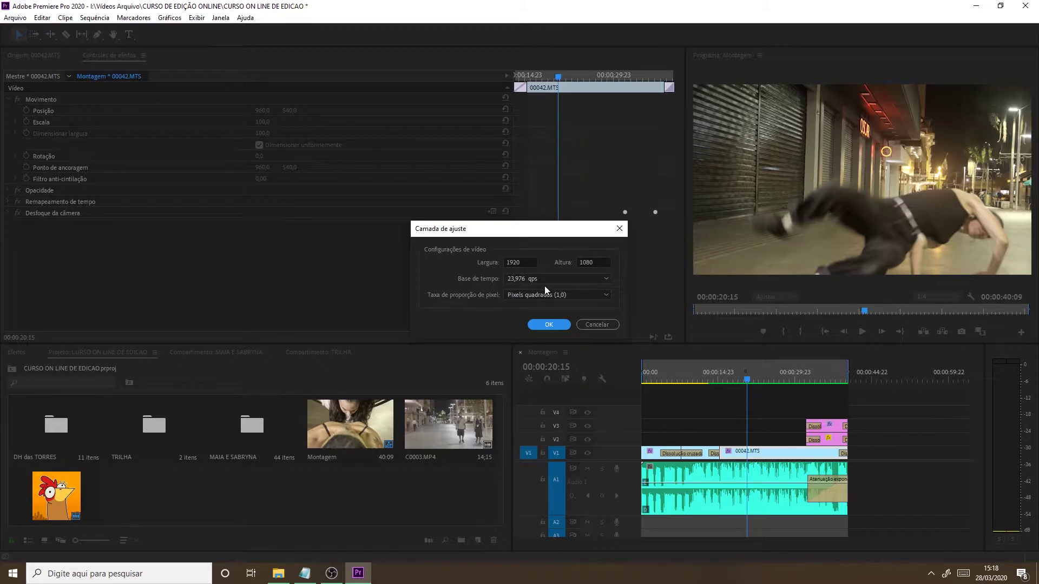
pyautogui.click(558, 329)
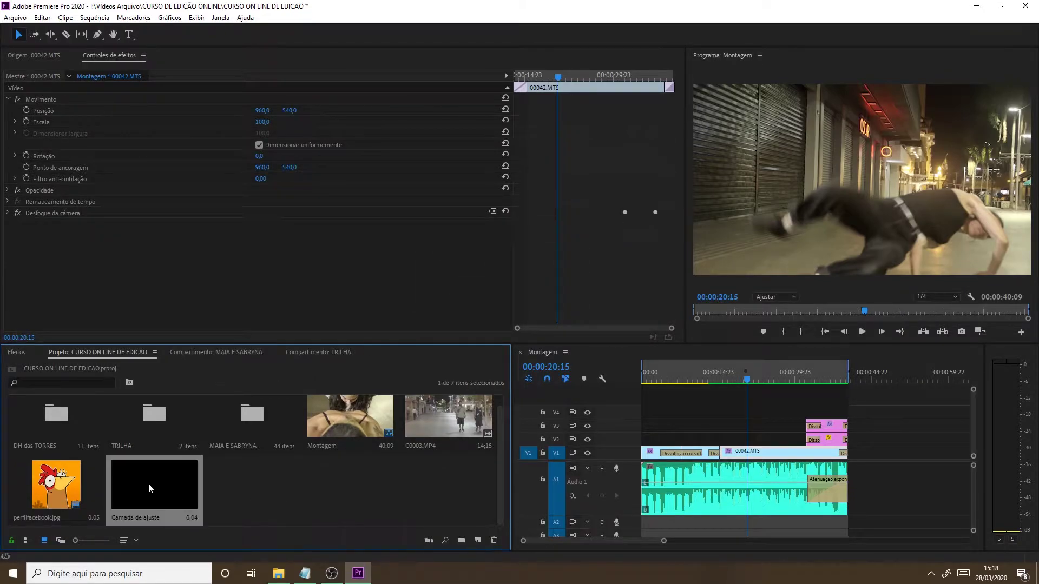
# Place the adjustment layer on track V4 and extend it over the whole length of the sequence
pyautogui.moveTo(150, 489); pyautogui.dragTo(853, 412)
pyautogui.moveTo(792, 401); pyautogui.dragTo(786, 410)
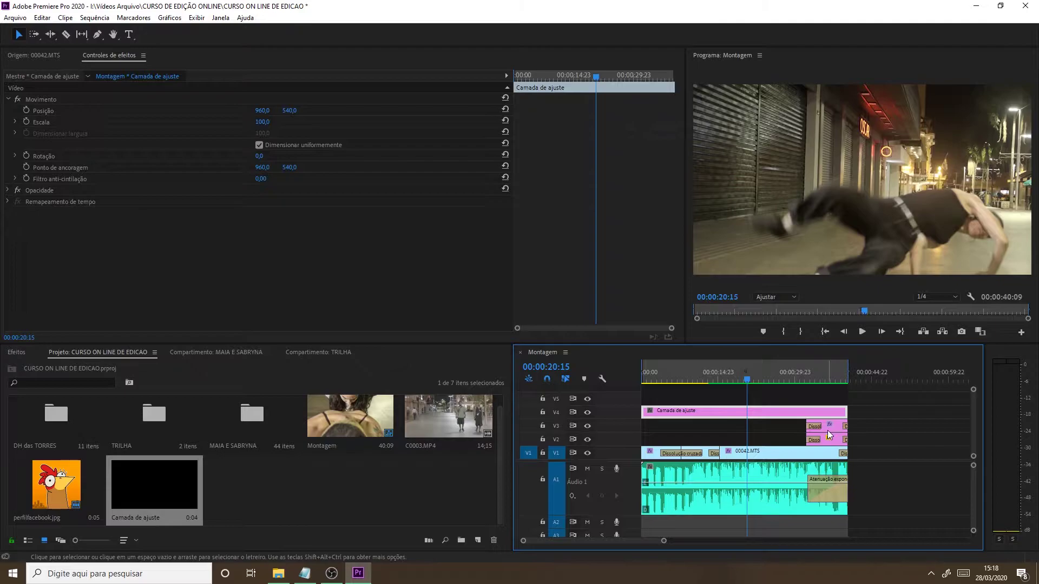
pyautogui.click(816, 375)
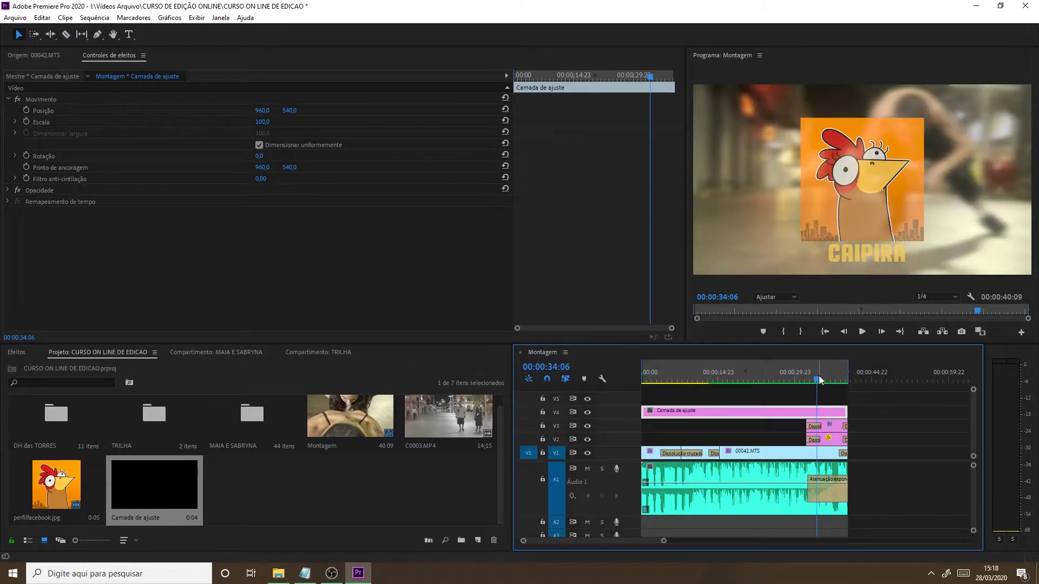
# Park the playhead at 00:00:23:04 and apply the Cor de Lumetri effect to the adjustment layer
pyautogui.click(761, 375)
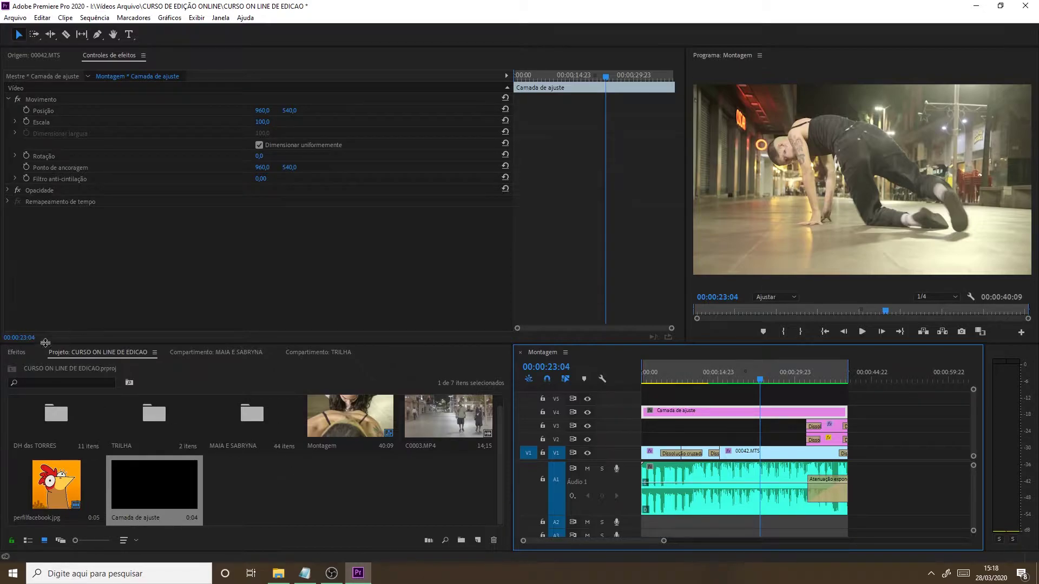
pyautogui.click(16, 352)
pyautogui.moveTo(40, 413); pyautogui.dragTo(134, 280)
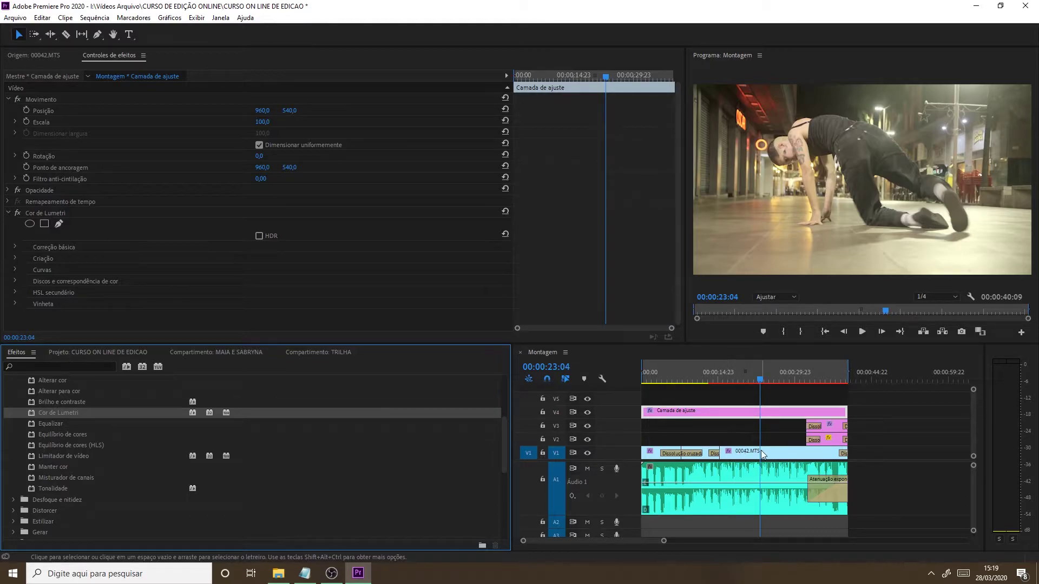
pyautogui.click(814, 177)
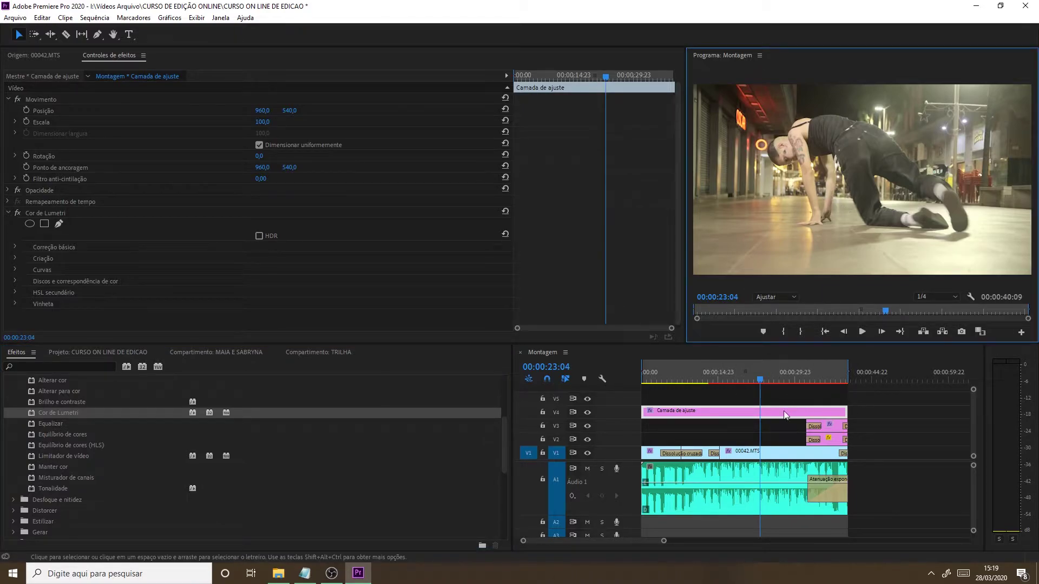
# Delete Cor de Lumetri from the adjustment layer and reapply it to the layer's clip on V4
pyautogui.click(751, 422)
pyautogui.click(749, 415)
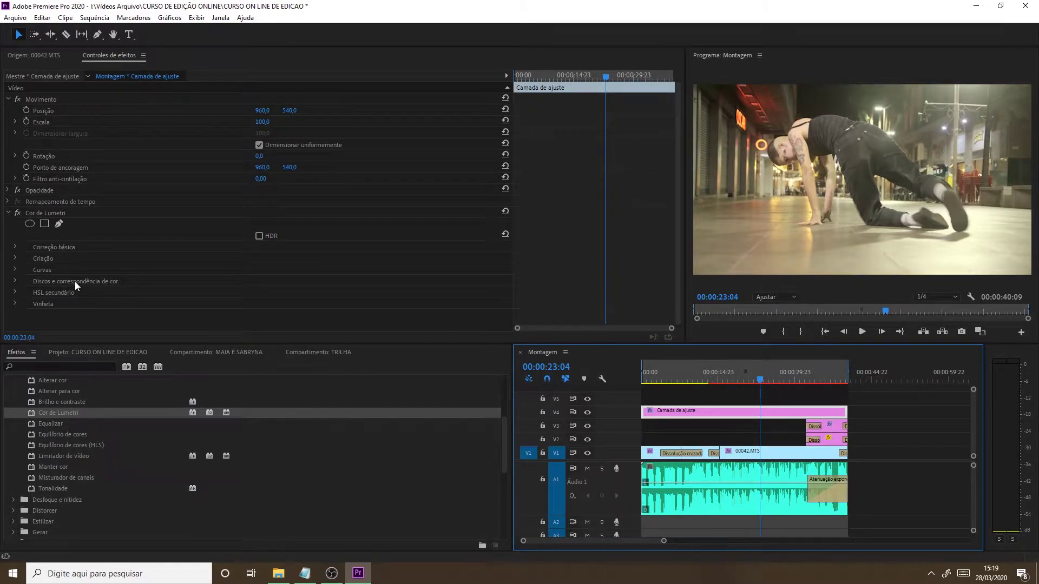
pyautogui.click(49, 215)
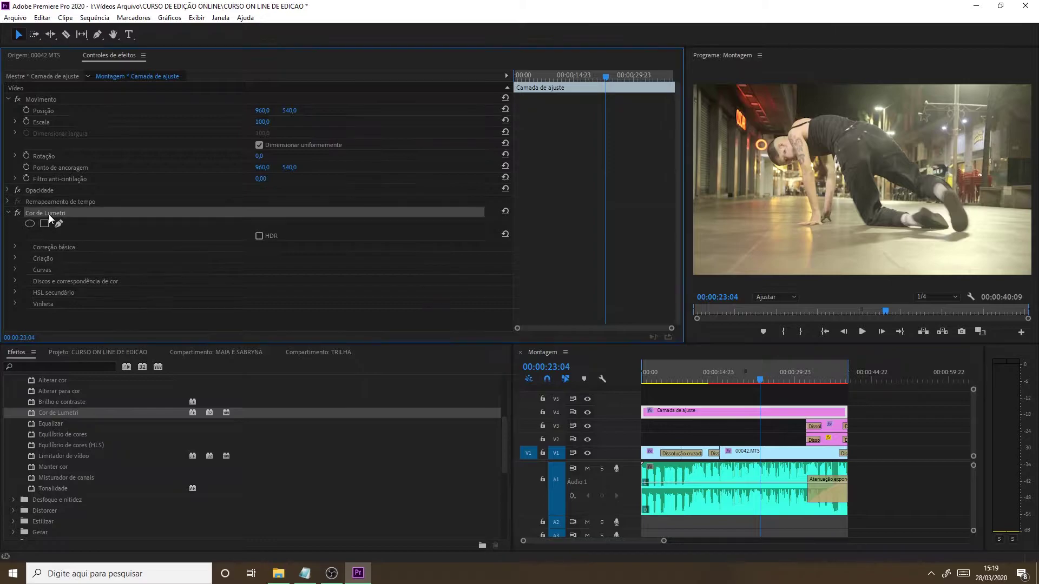
pyautogui.press('Delete')
pyautogui.moveTo(64, 411); pyautogui.dragTo(757, 413)
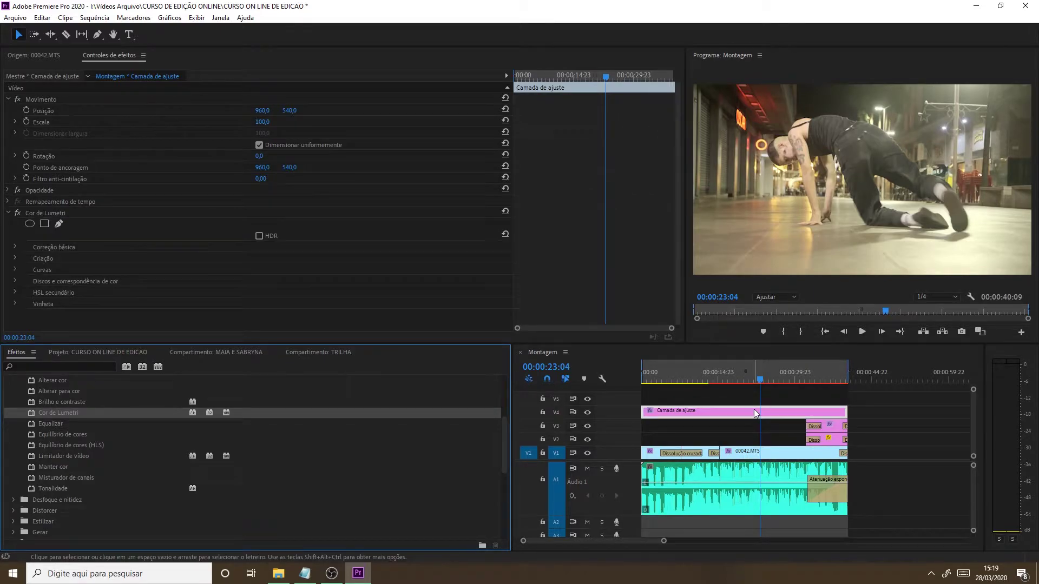
# In the adjustment layer's Correção básica settings, try Contraste at 30 and set it to 40
pyautogui.click(15, 246)
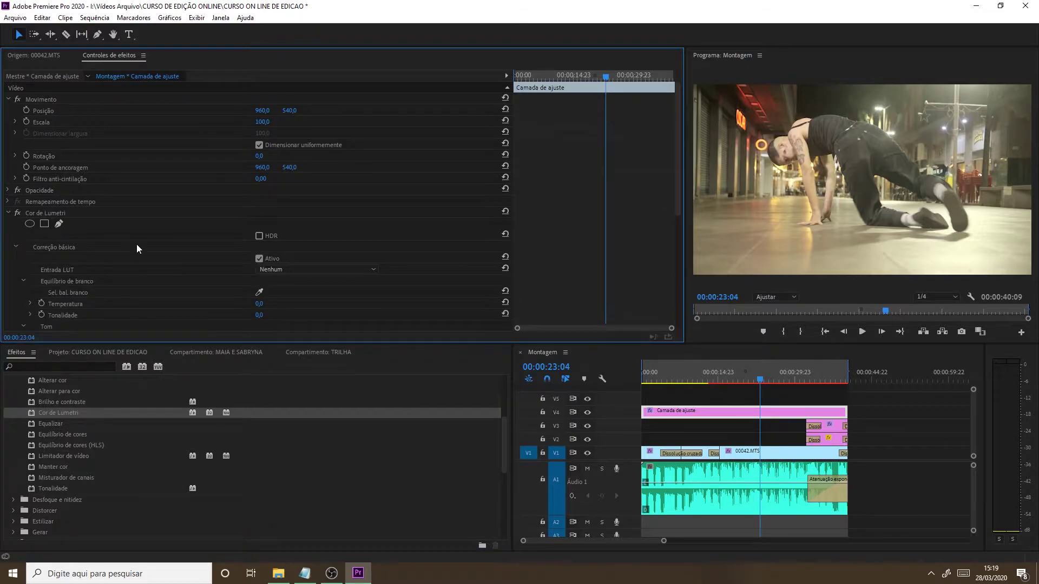
pyautogui.scroll(-5, 136, 248)
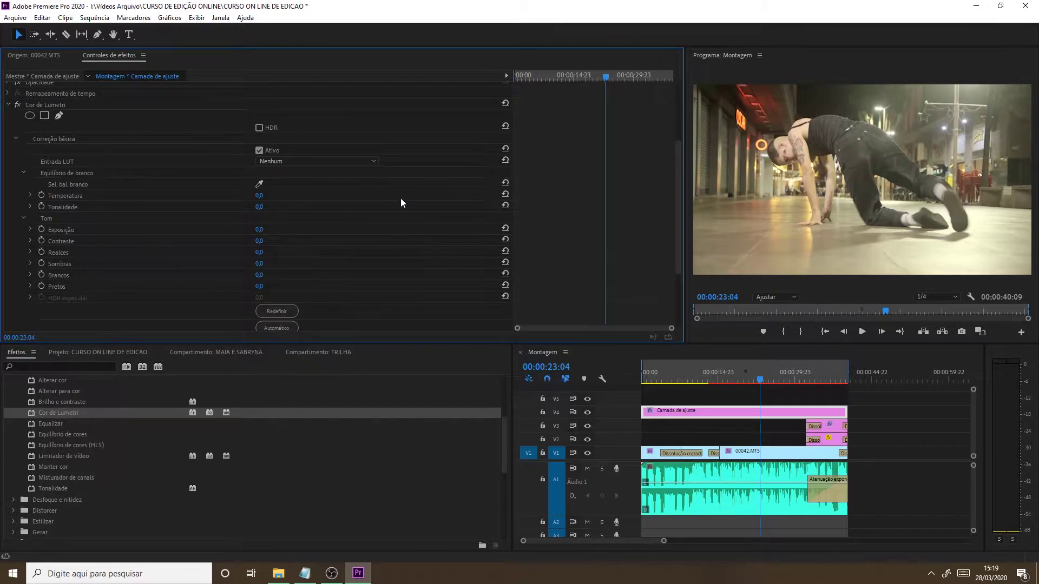
pyautogui.click(259, 240)
pyautogui.write('30')
pyautogui.press('Return')
pyautogui.click(262, 241)
pyautogui.write('40')
pyautogui.press('Return')
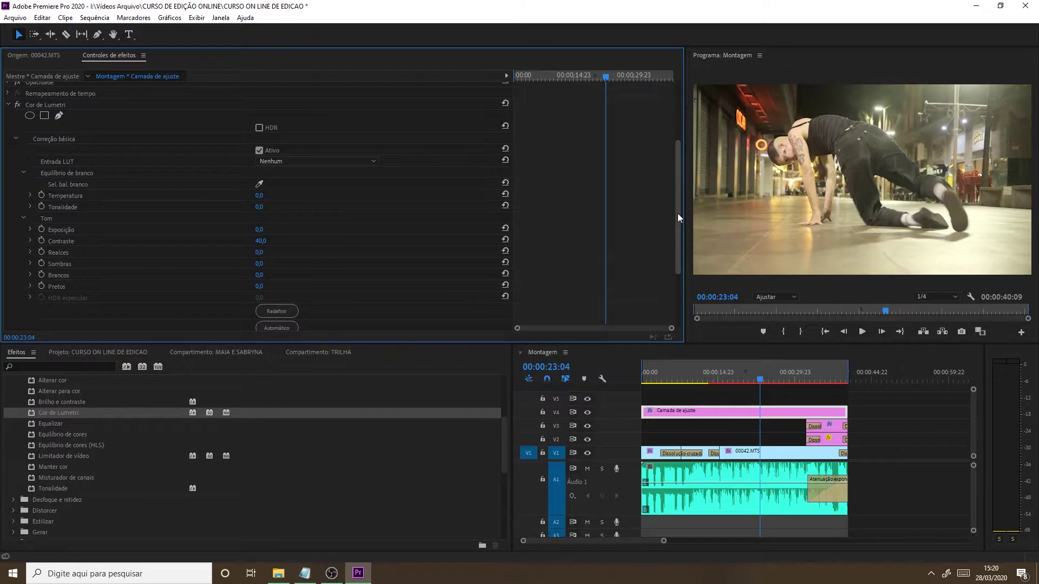
# Enlarge the program preview and set the adjustment layer's Saturação to 110 in Correção básica
pyautogui.moveTo(685, 221); pyautogui.dragTo(572, 233)
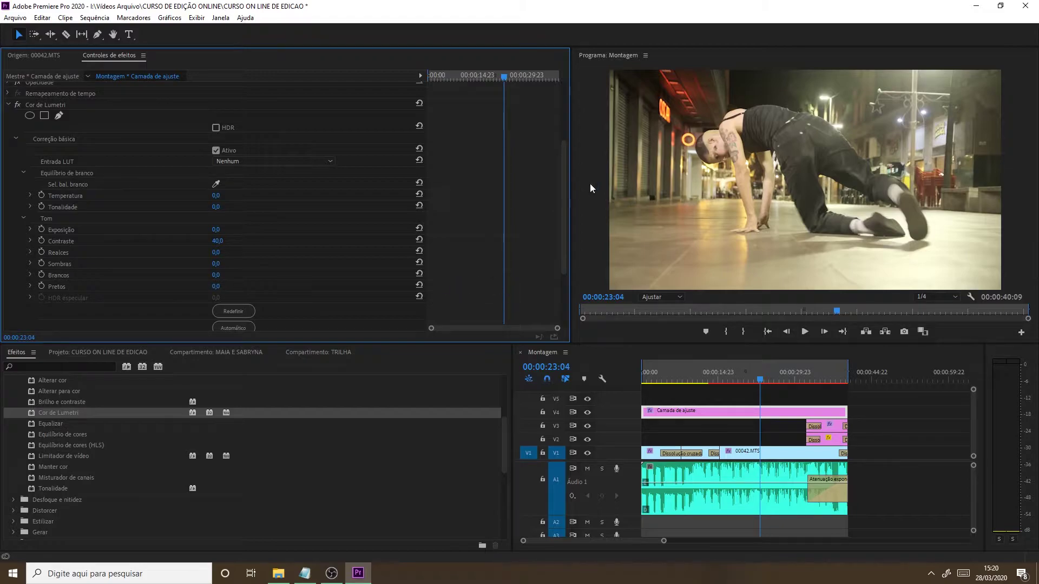
pyautogui.moveTo(564, 196); pyautogui.dragTo(556, 253)
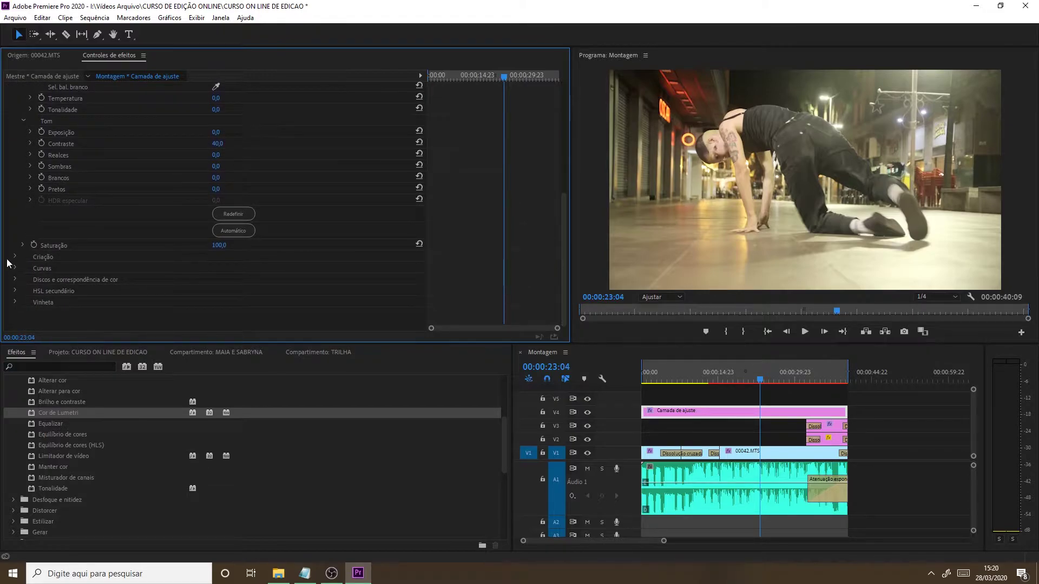
pyautogui.click(232, 246)
pyautogui.write('110')
pyautogui.press('Return')
# Try Temperatura values of 20 and -20 in the adjustment layer's Equilíbrio de branco settings
pyautogui.scroll(5, 564, 252)
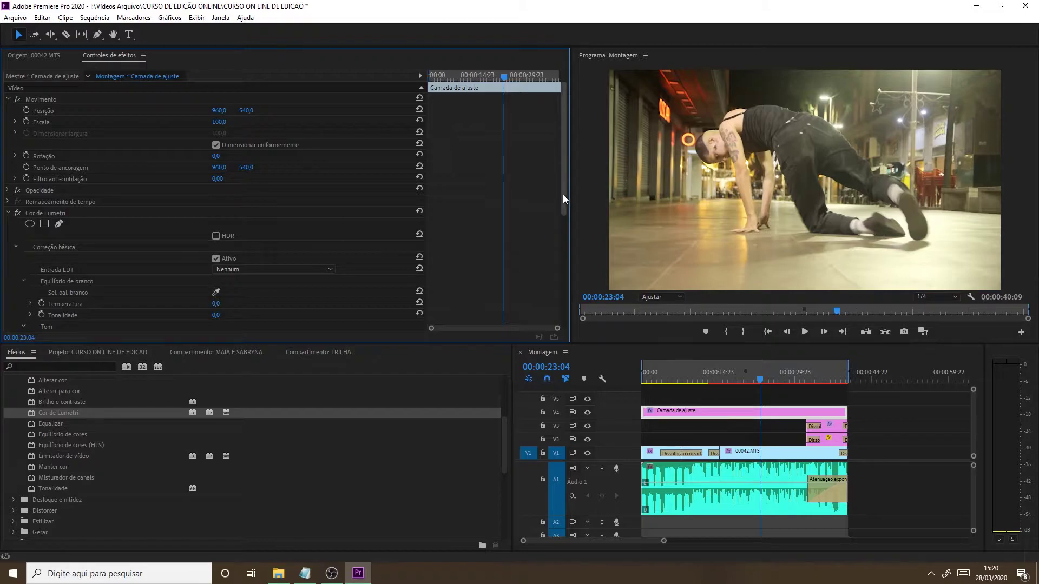
pyautogui.scroll(-5, 566, 211)
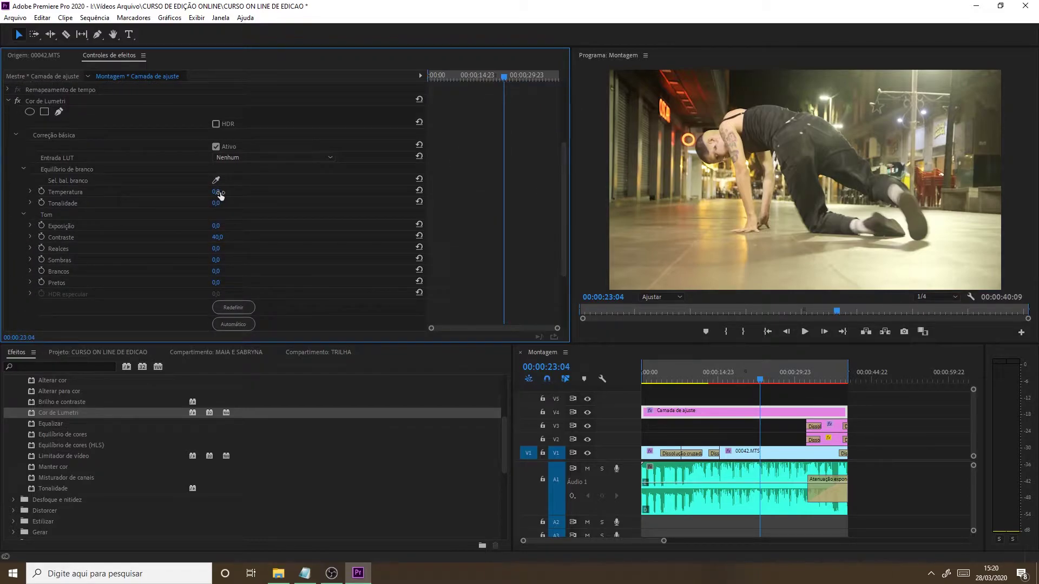
pyautogui.click(238, 198)
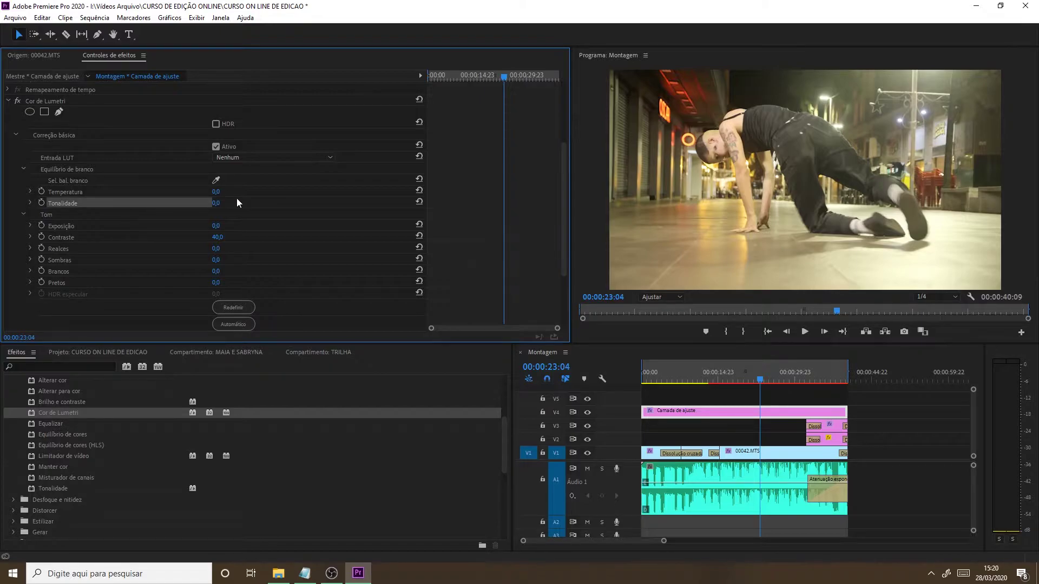
pyautogui.click(217, 191)
pyautogui.write('20')
pyautogui.press('Return')
pyautogui.click(224, 190)
pyautogui.write('-20')
pyautogui.press('Return')
# Park the playhead at 00:00:02:18 and compare the picture with track V4 hidden and shown
pyautogui.click(657, 378)
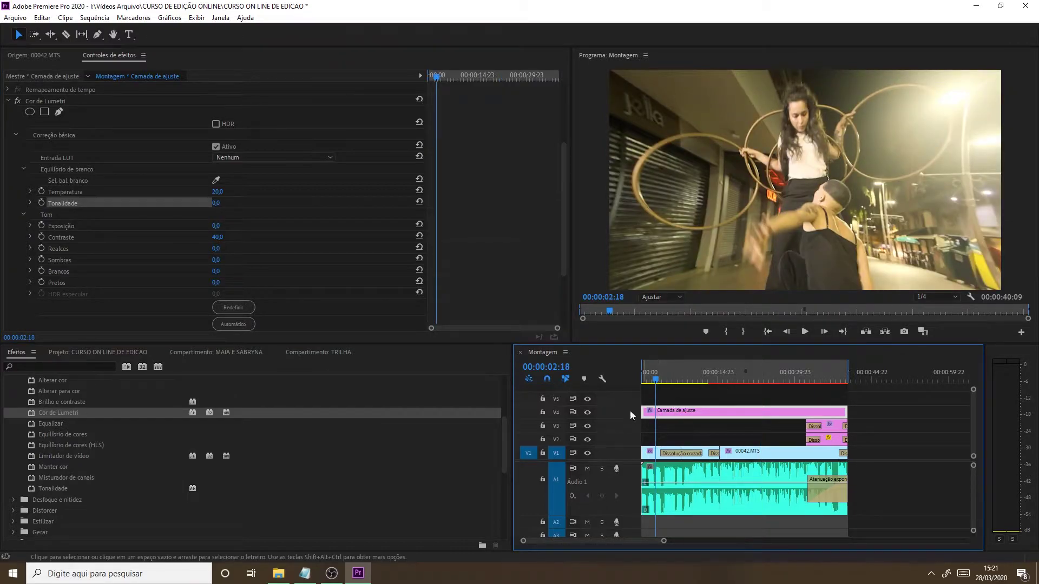
pyautogui.click(588, 413)
pyautogui.click(588, 413)
pyautogui.click(587, 412)
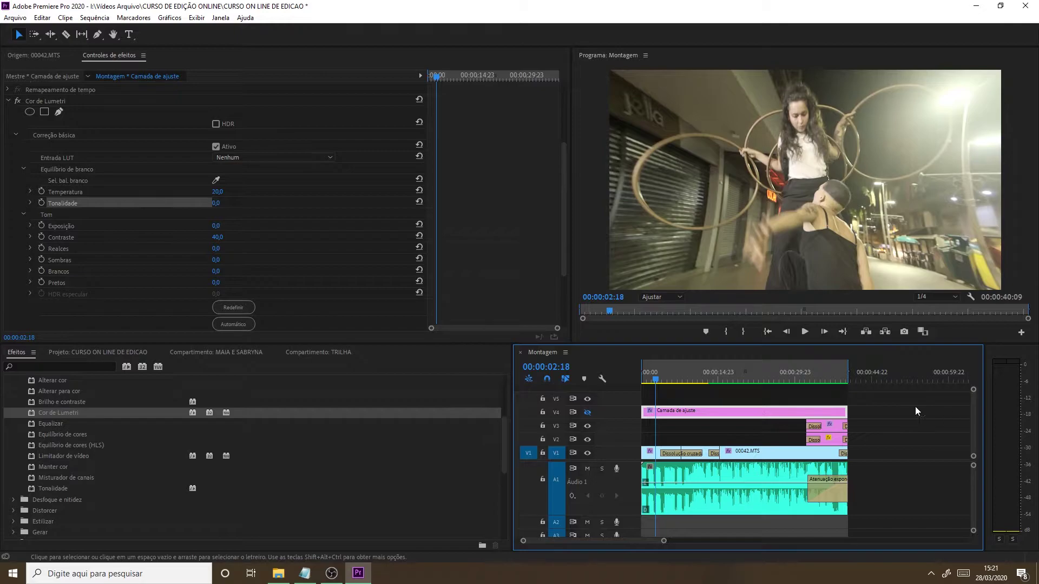
pyautogui.click(587, 413)
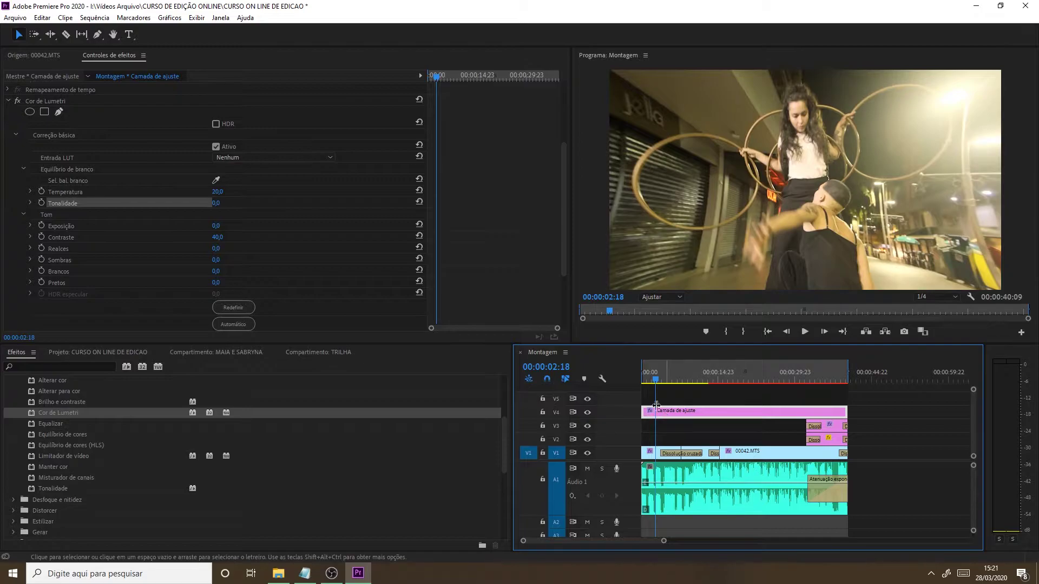
# Under Discos e correspondência de cor, shift Realces slightly toward cyan-blue and Sombras slightly toward red-orange
pyautogui.moveTo(562, 171); pyautogui.dragTo(579, 291)
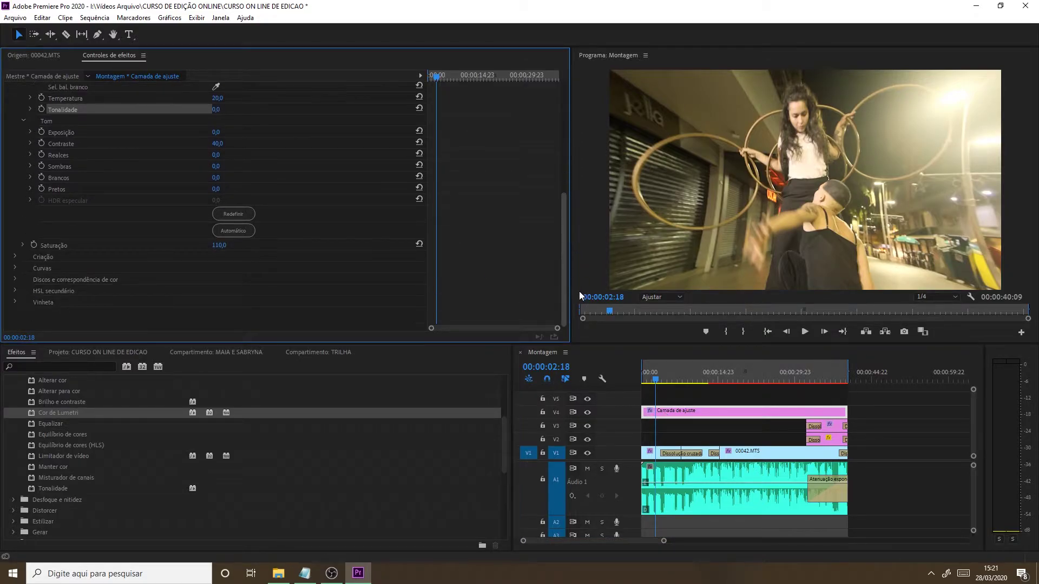
pyautogui.click(14, 280)
pyautogui.moveTo(567, 225); pyautogui.dragTo(595, 306)
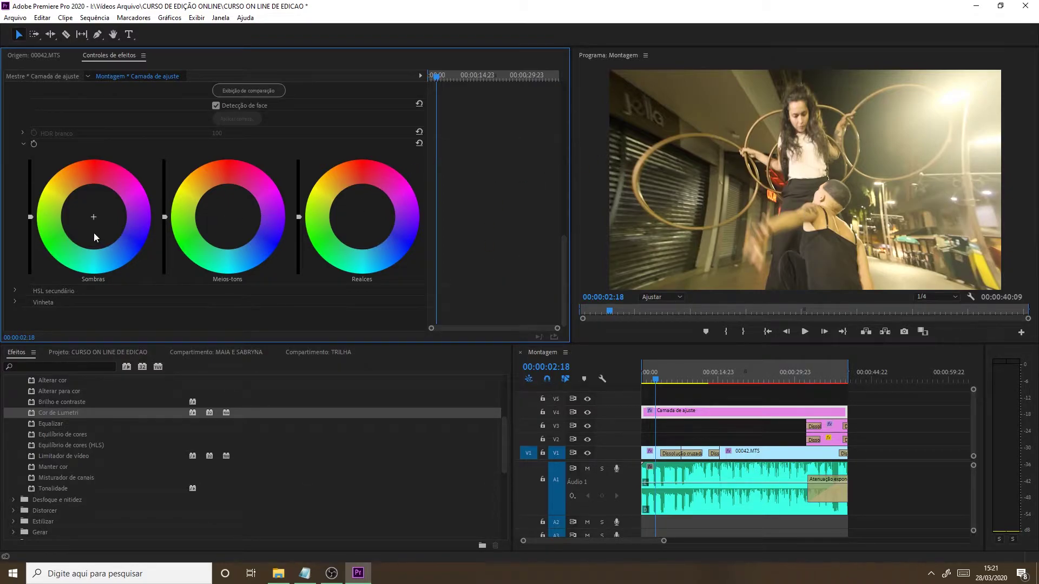
pyautogui.click(362, 216)
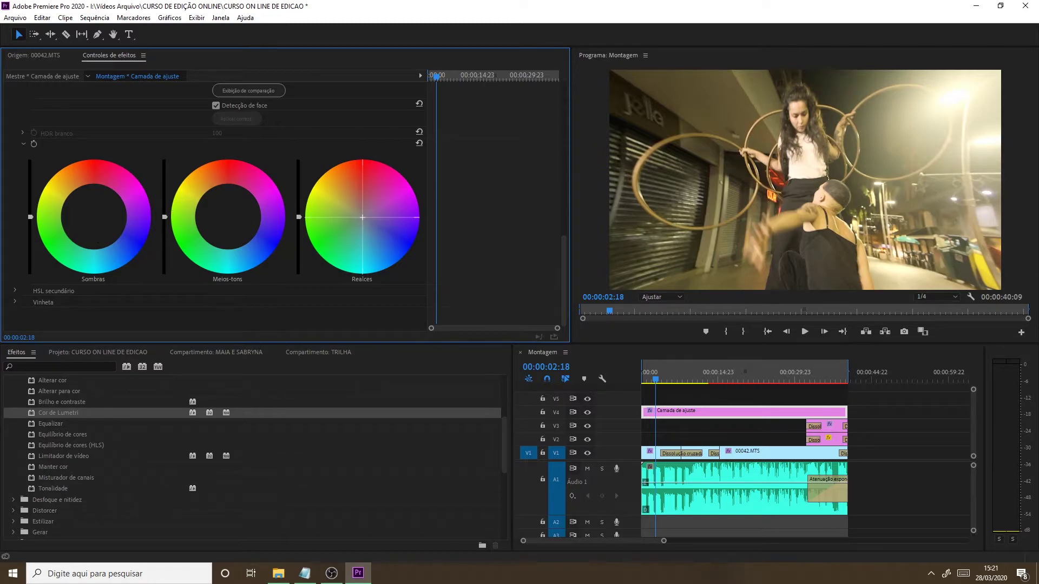
pyautogui.moveTo(362, 217)
pyautogui.mouseDown()
pyautogui.moveTo(374, 226)
pyautogui.moveTo(366, 226)
pyautogui.mouseUp()
pyautogui.moveTo(93, 216)
pyautogui.mouseDown()
pyautogui.moveTo(81, 211)
pyautogui.moveTo(89, 205)
pyautogui.mouseUp()
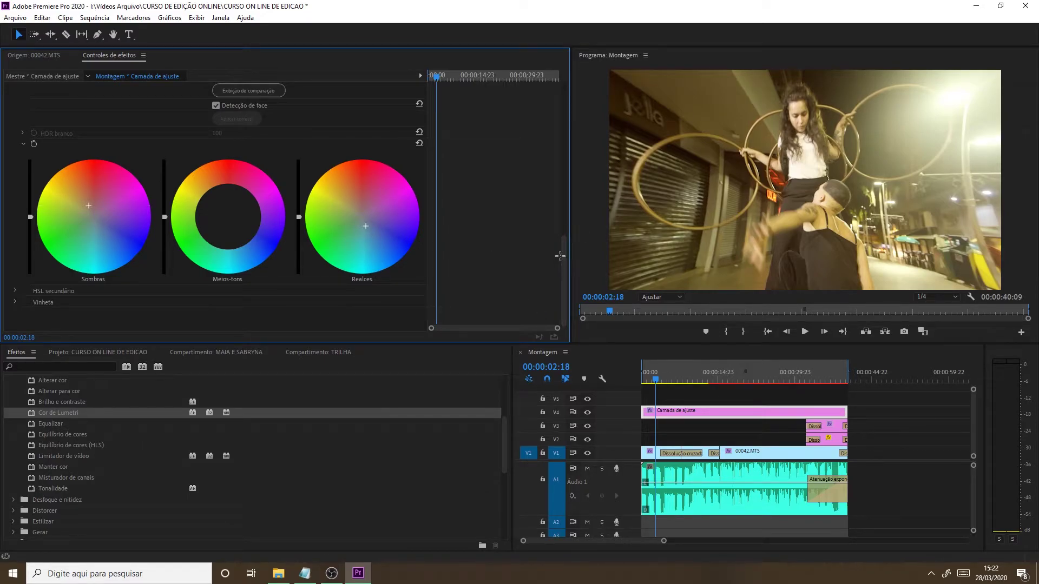
# Expand the Criação settings of the adjustment layer's Cor de Lumetri effect
pyautogui.moveTo(564, 268); pyautogui.dragTo(565, 135)
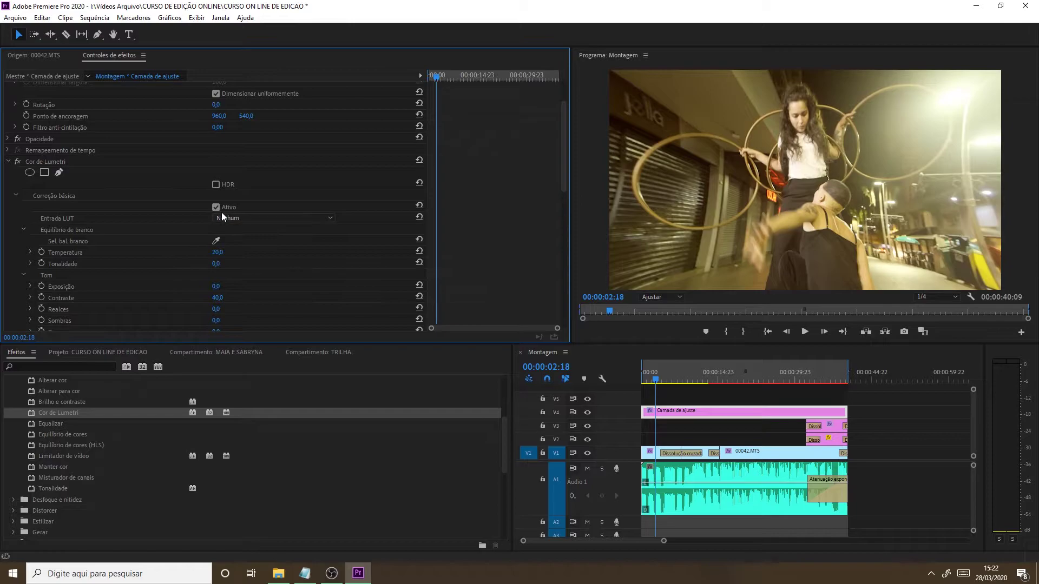
pyautogui.moveTo(564, 168)
pyautogui.mouseDown()
pyautogui.moveTo(577, 203)
pyautogui.moveTo(563, 170)
pyautogui.mouseUp()
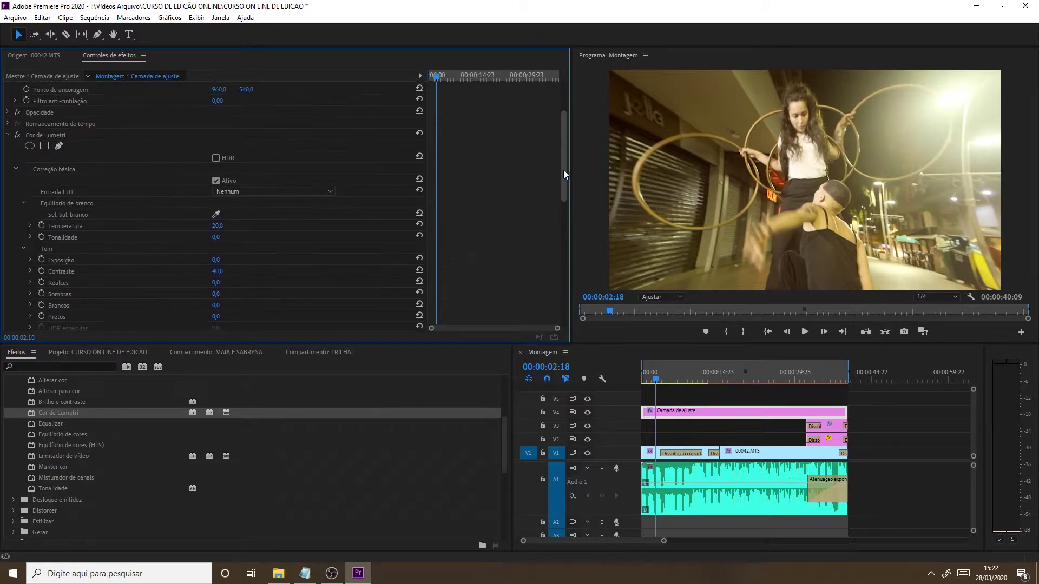
pyautogui.click(8, 136)
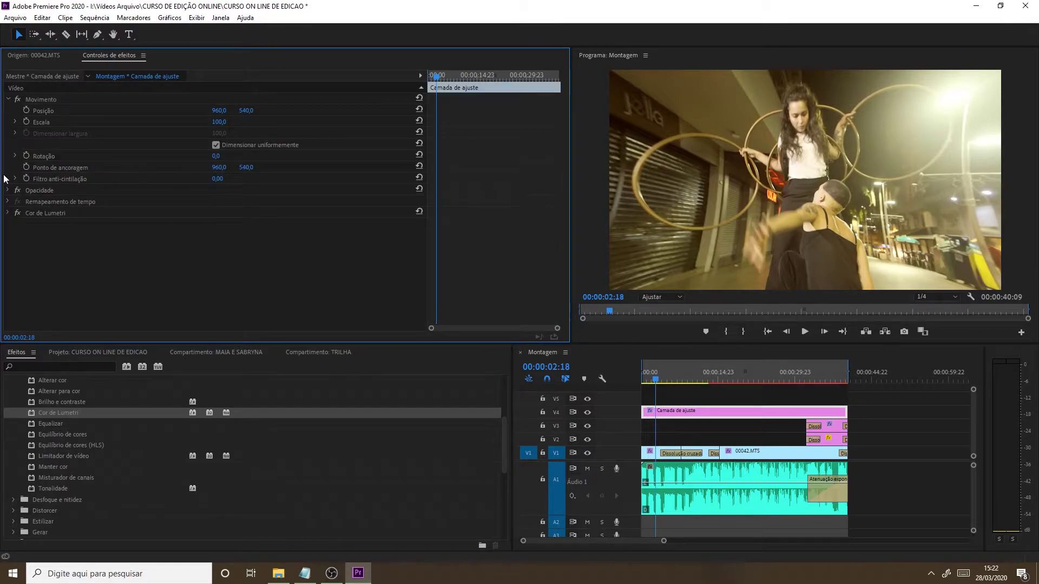
pyautogui.click(8, 213)
pyautogui.scroll(-10, 120, 269)
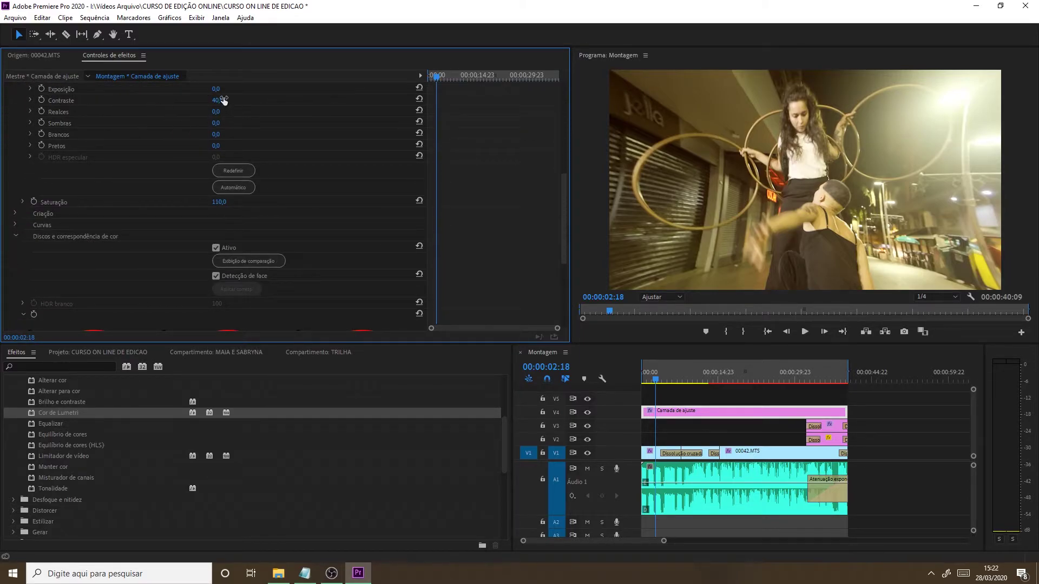
pyautogui.click(15, 213)
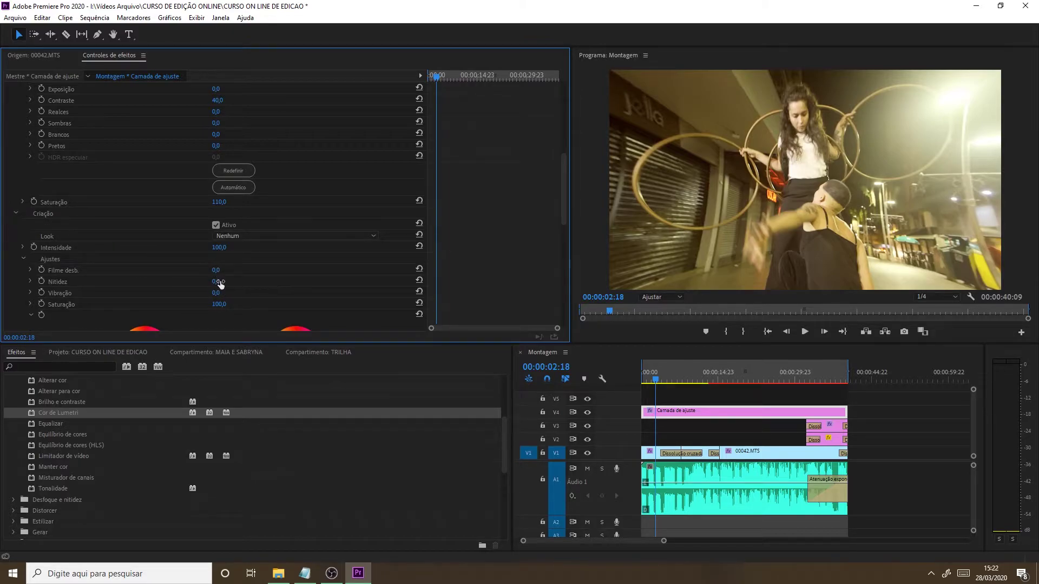
# Try a different Nitidez in the Criação adjustments and undo it, comparing before and after
pyautogui.moveTo(219, 281); pyautogui.dragTo(225, 280)
pyautogui.hotkey('ctrl', 'z')
pyautogui.hotkey('ctrl', 'shift', 'z')
pyautogui.hotkey('ctrl', 'z')
# Set Filme desb. to 30 in the Criação adjustments
pyautogui.click(226, 268)
pyautogui.write('30')
pyautogui.press('Return')
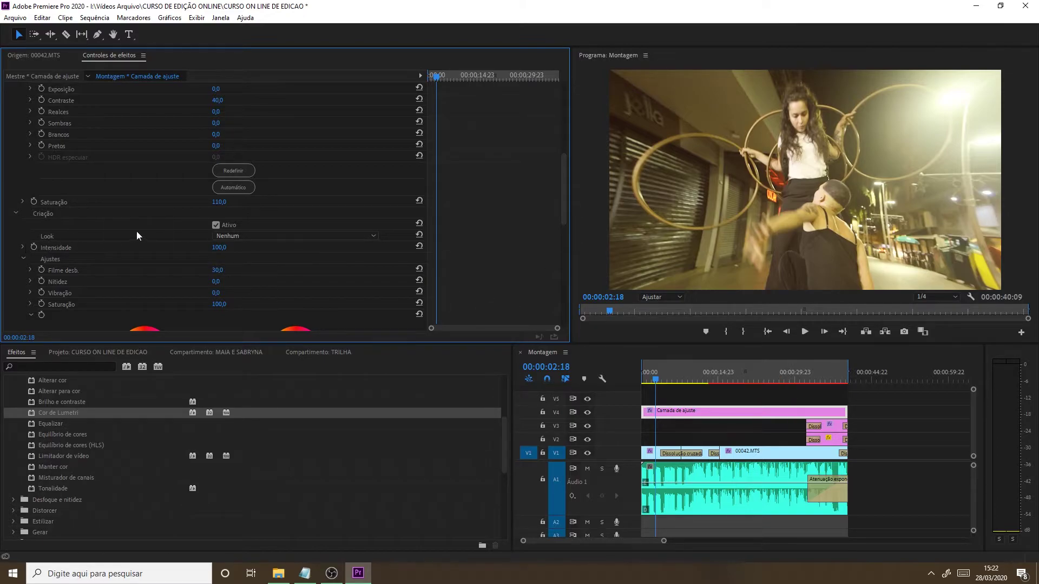
# Apply the CineSpace2383sRGB6bit look in Criação, try Intensidade at 50 and set it to 25
pyautogui.click(311, 236)
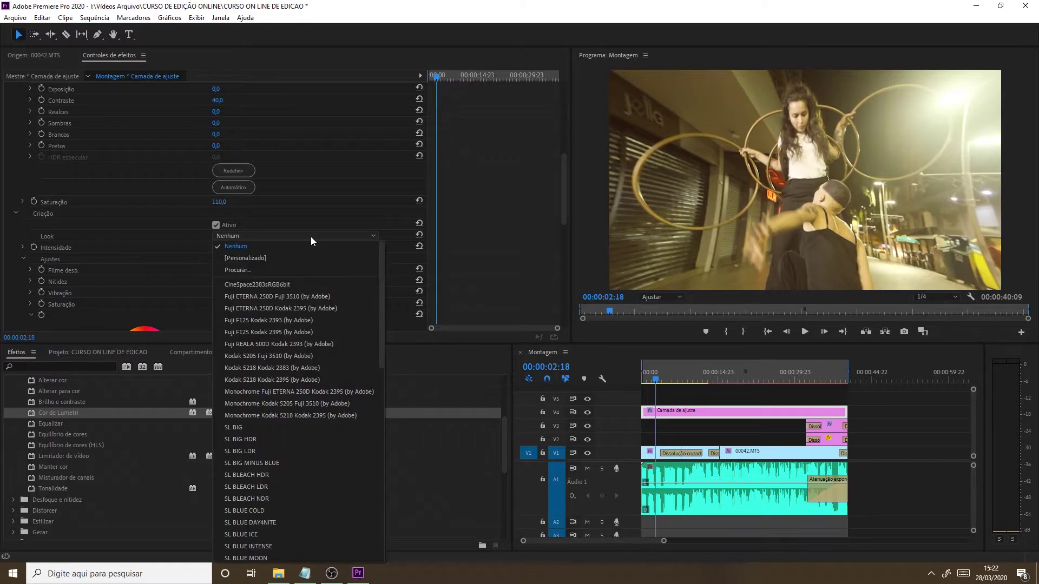
pyautogui.click(285, 286)
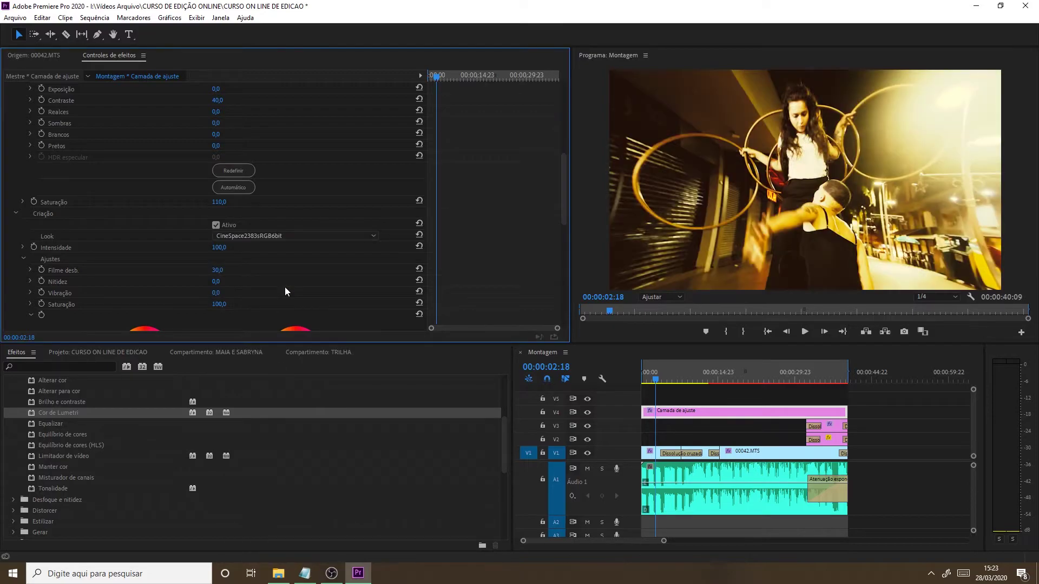
pyautogui.click(219, 248)
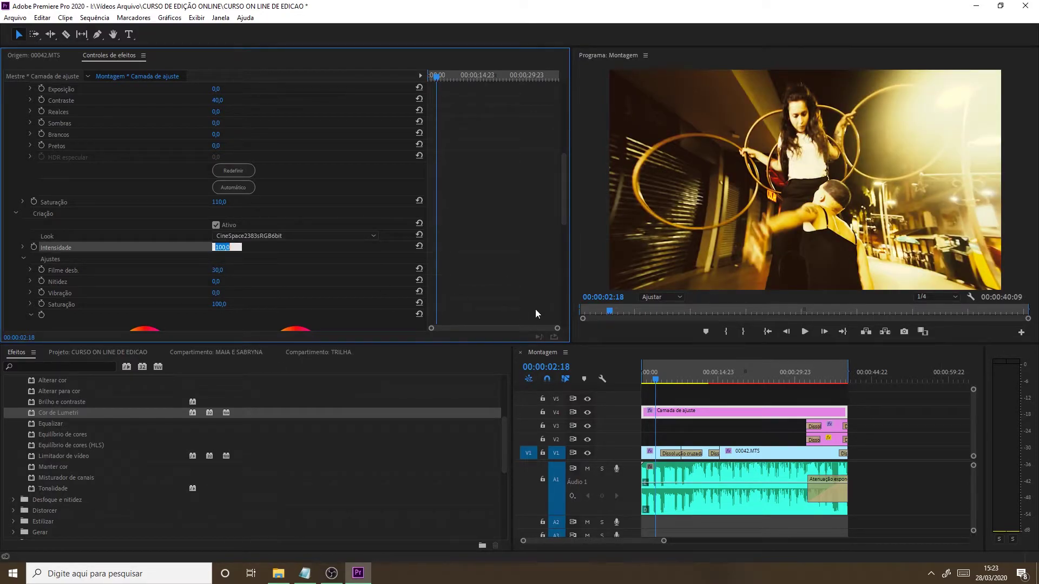
pyautogui.write('50')
pyautogui.press('Return')
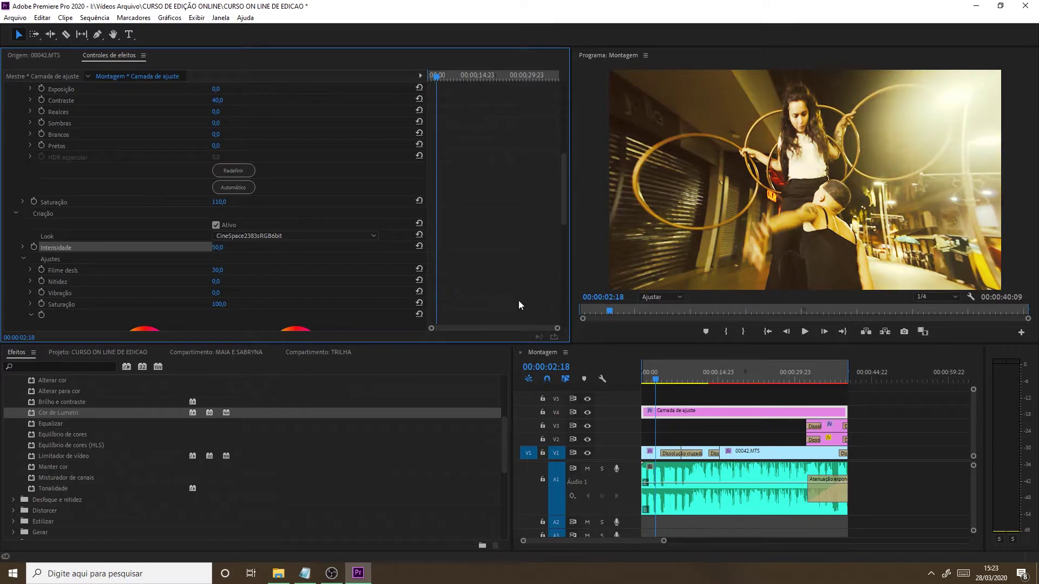
pyautogui.click(222, 246)
pyautogui.write('265')
pyautogui.press('Return')
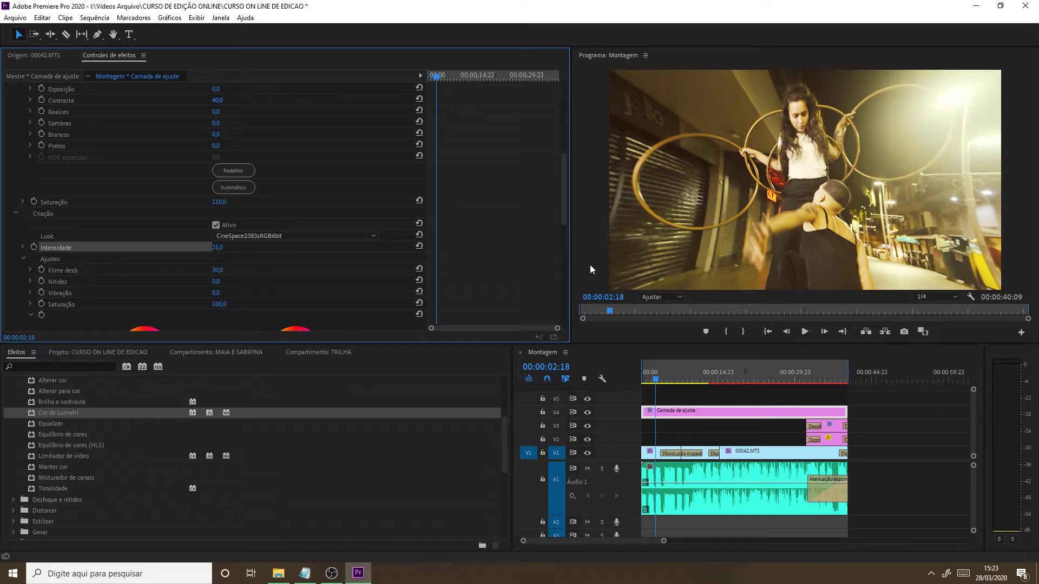
# Set Temperatura to 0 in the adjustment layer's Equilíbrio de branco settings
pyautogui.scroll(5, 566, 201)
pyautogui.click(226, 219)
pyautogui.write('0')
pyautogui.press('Return')
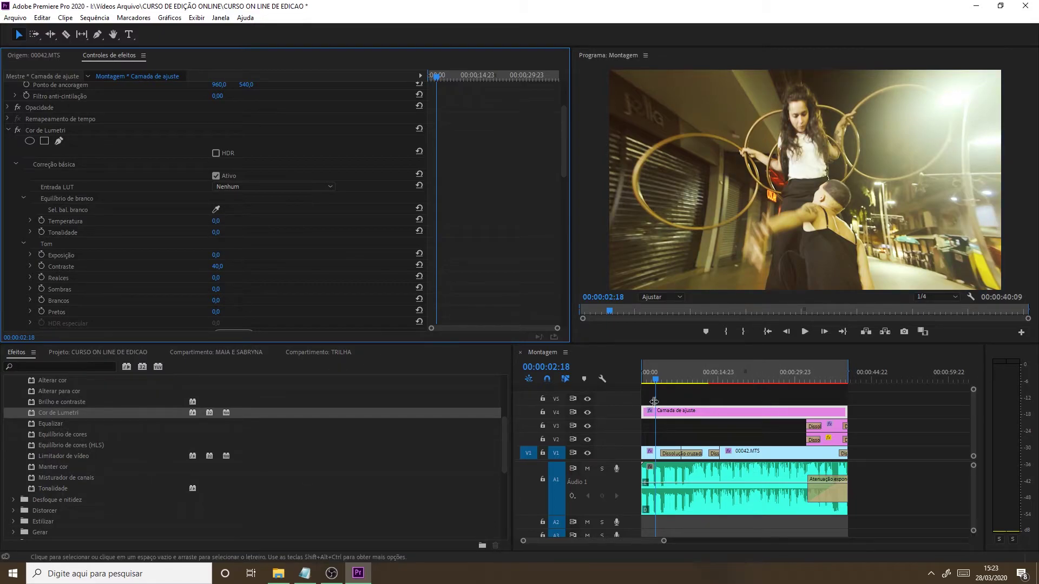
# Compare the frame at 00:00:02:18 with and without the grade by repeatedly hiding and showing track V4
pyautogui.click(588, 412)
pyautogui.click(589, 412)
pyautogui.click(590, 412)
pyautogui.click(592, 413)
pyautogui.click(592, 412)
pyautogui.click(592, 412)
pyautogui.click(594, 412)
# Park the playhead at 00:00:36:19 and compare the closing logo with track V4 hidden and shown
pyautogui.click(830, 369)
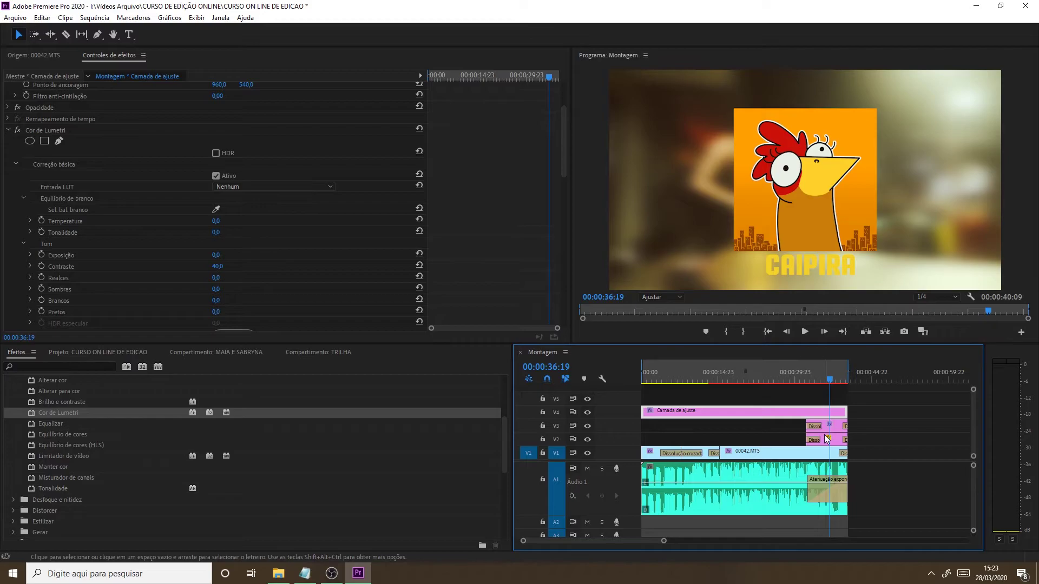
pyautogui.click(590, 413)
pyautogui.click(590, 412)
pyautogui.click(591, 412)
pyautogui.click(591, 413)
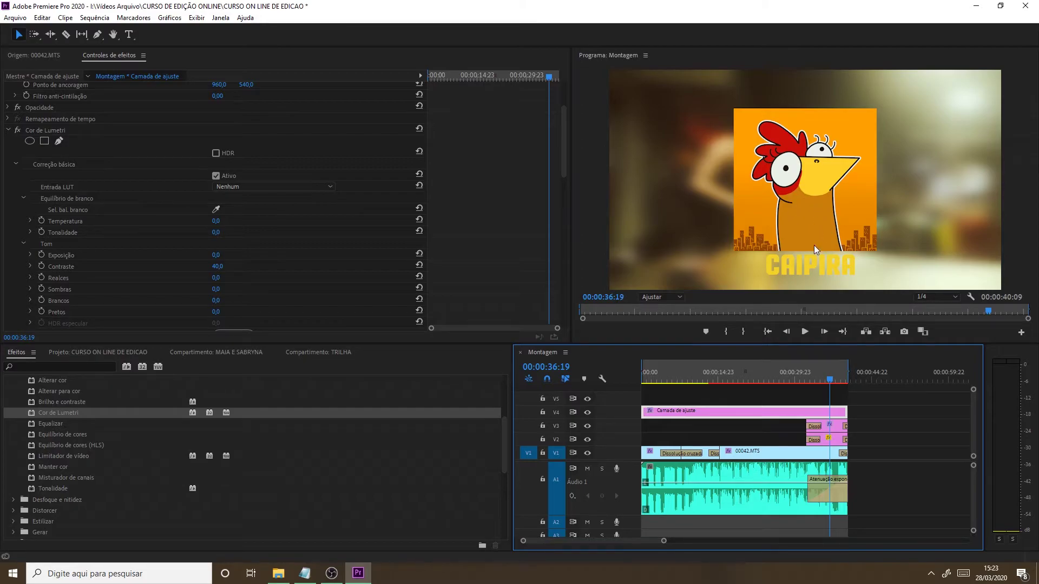
# Move the two logo clips above the adjustment layer and shift the stack down, with the layer on V2 and the logo clips on V3 and V4
pyautogui.moveTo(860, 424); pyautogui.dragTo(835, 442)
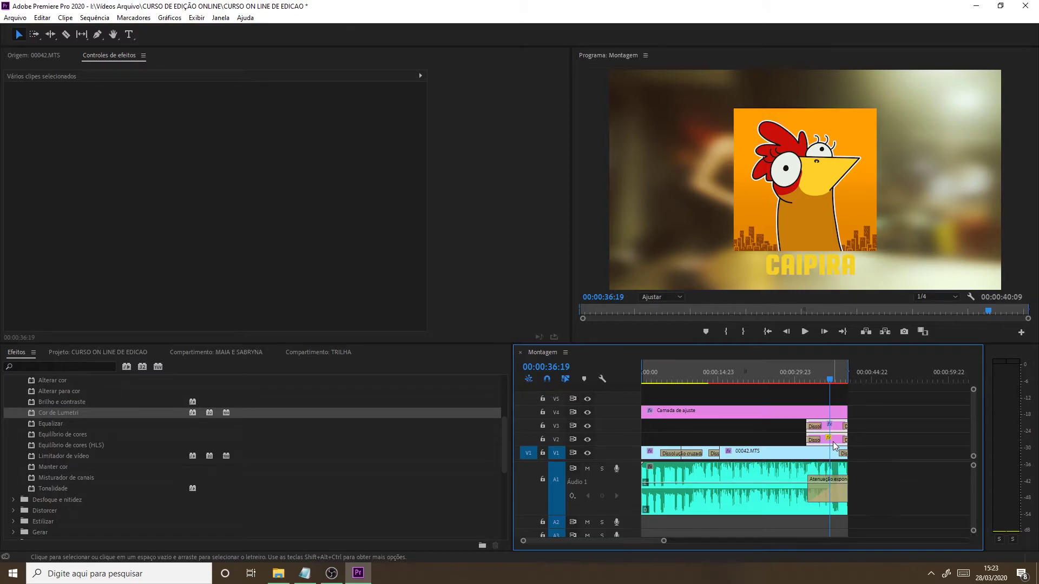
pyautogui.moveTo(833, 441); pyautogui.dragTo(836, 399)
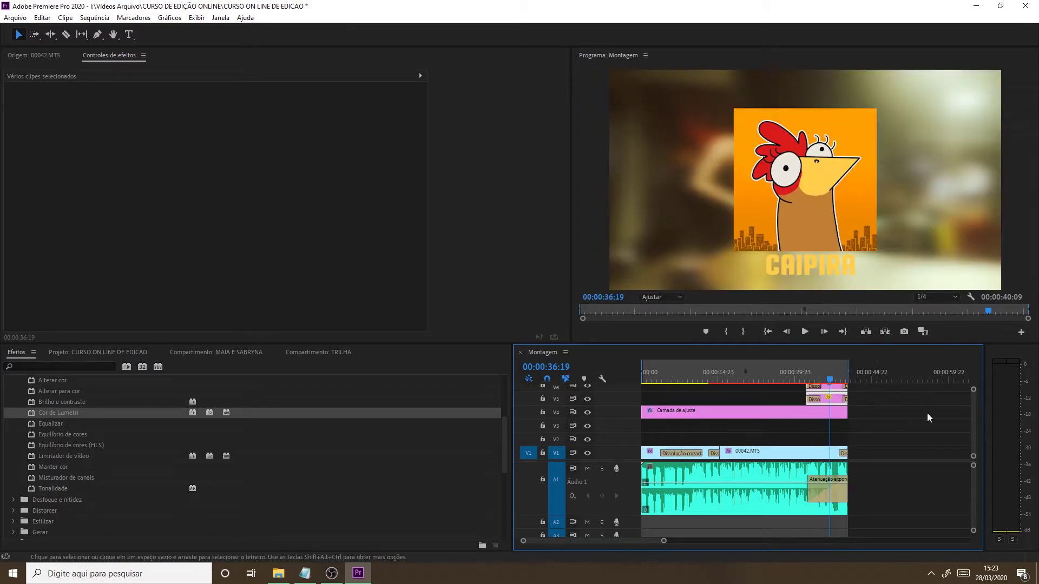
pyautogui.scroll(2, 972, 425)
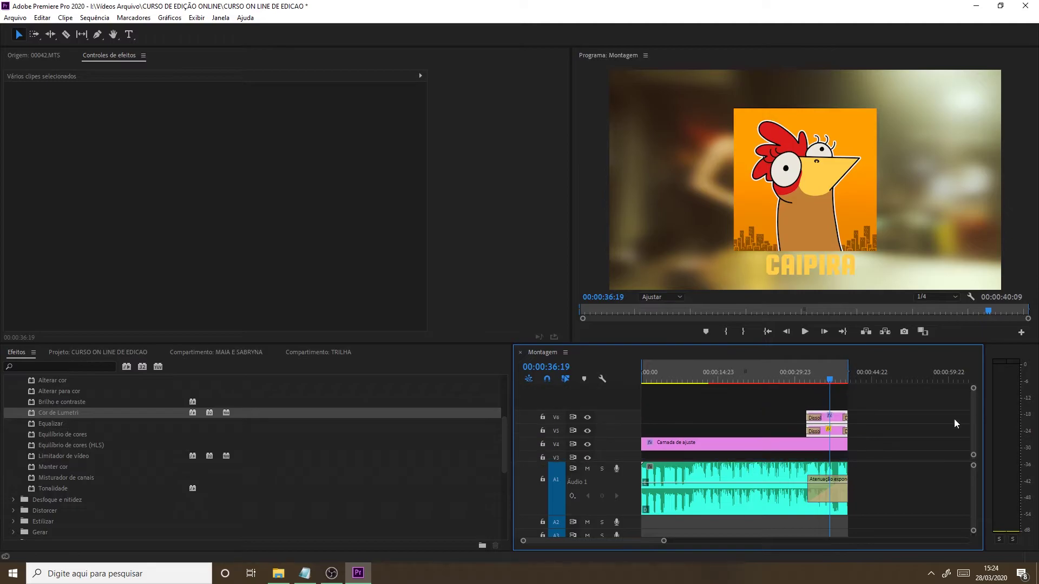
pyautogui.moveTo(886, 402); pyautogui.dragTo(812, 457)
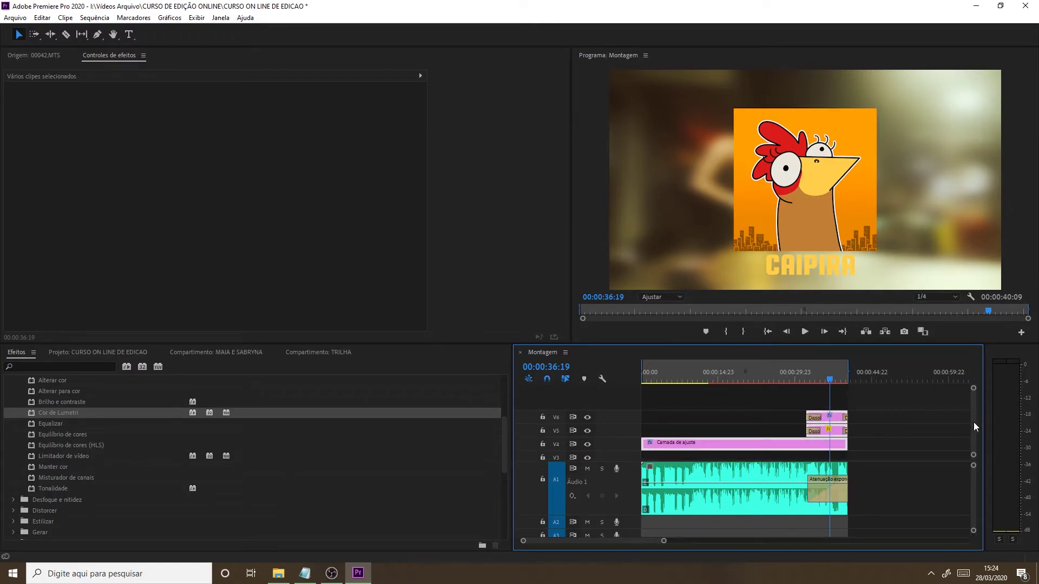
pyautogui.scroll(-2, 973, 428)
pyautogui.moveTo(799, 411); pyautogui.dragTo(800, 437)
pyautogui.moveTo(866, 404); pyautogui.dragTo(801, 437)
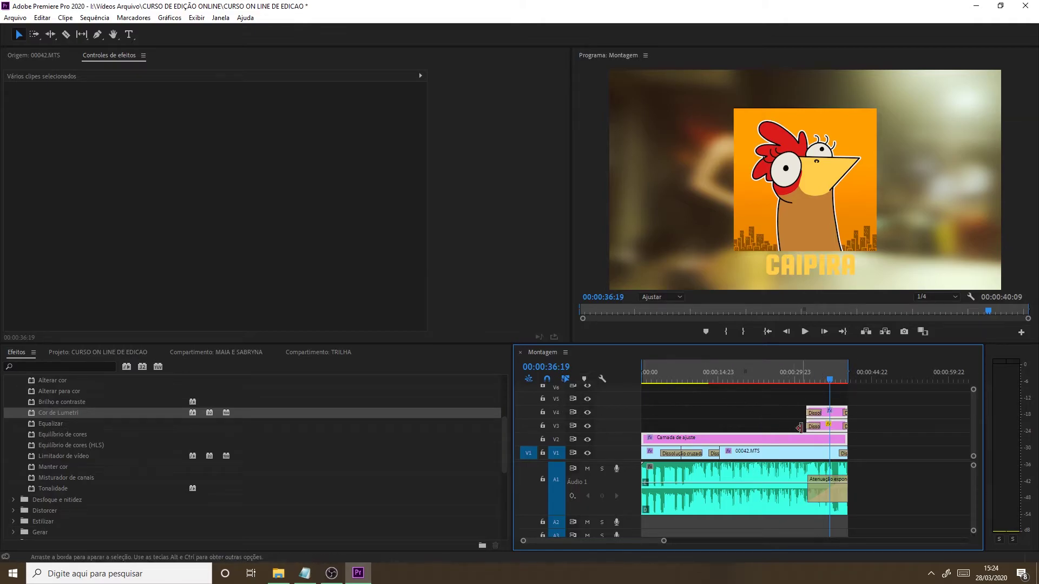
pyautogui.click(872, 420)
# Save the project and open the media export settings for the Montagem sequence
pyautogui.hotkey('ctrl', 's')
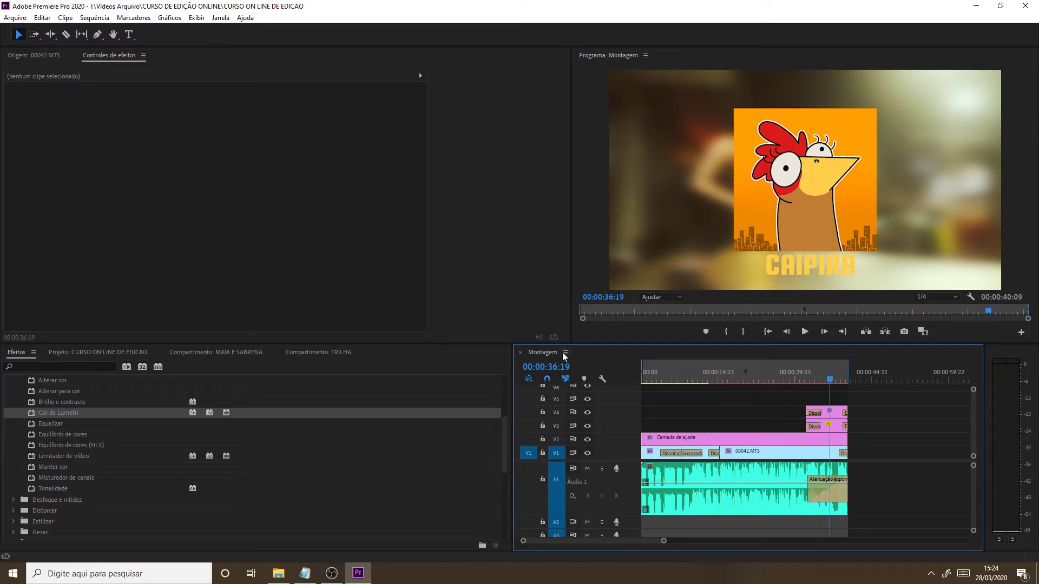
pyautogui.click(12, 18)
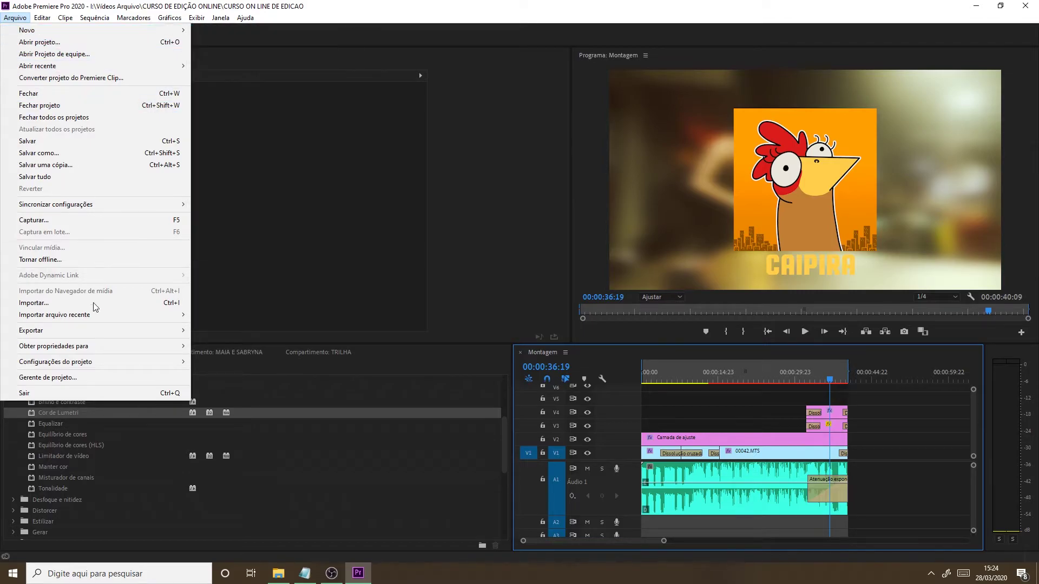
pyautogui.moveTo(132, 333)
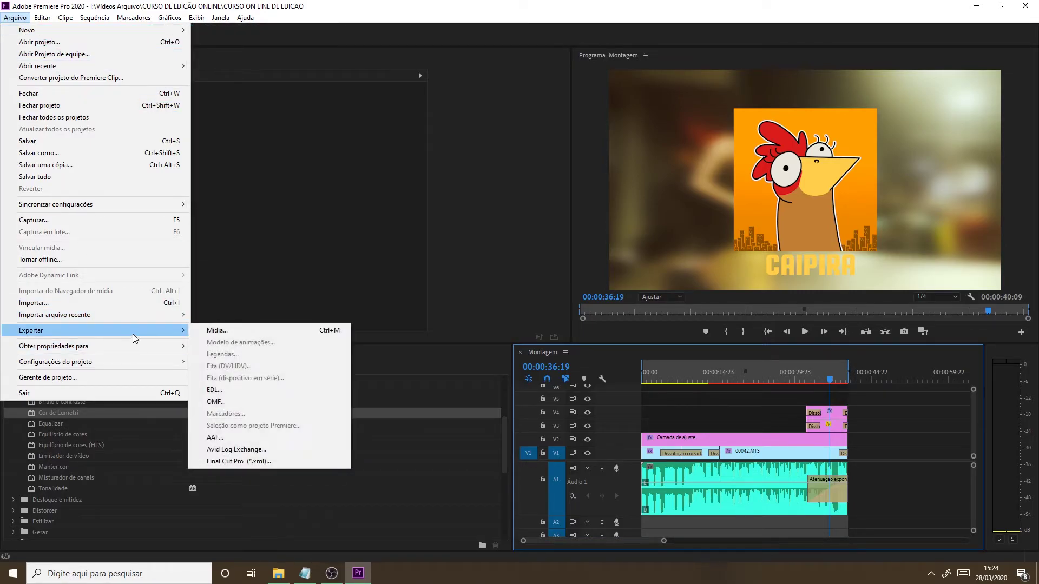
pyautogui.click(226, 336)
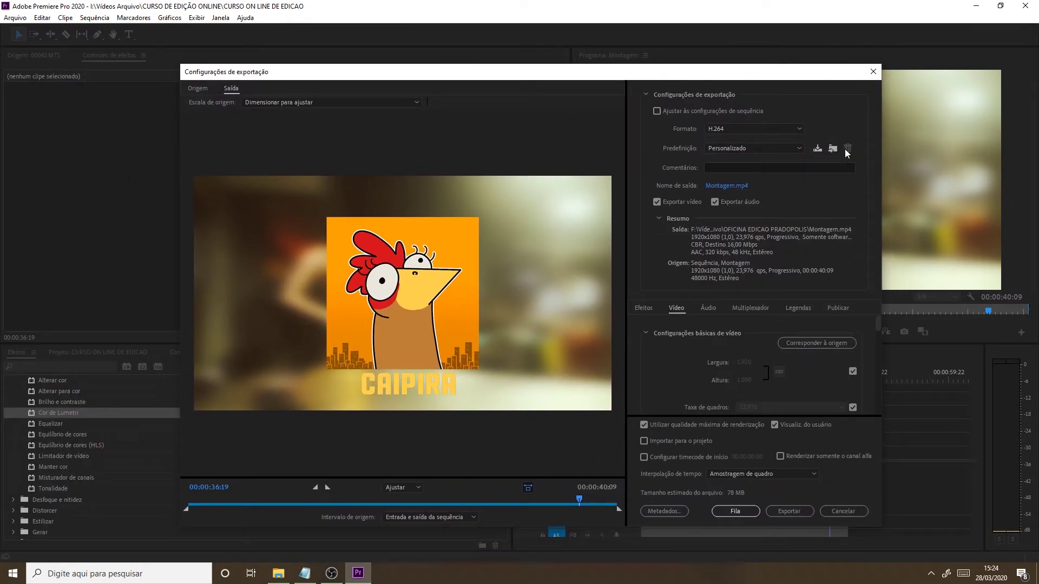
# Keep H.264 as the export format and examine the frame size, field order, aspect and bitrate settings of the video
pyautogui.click(797, 125)
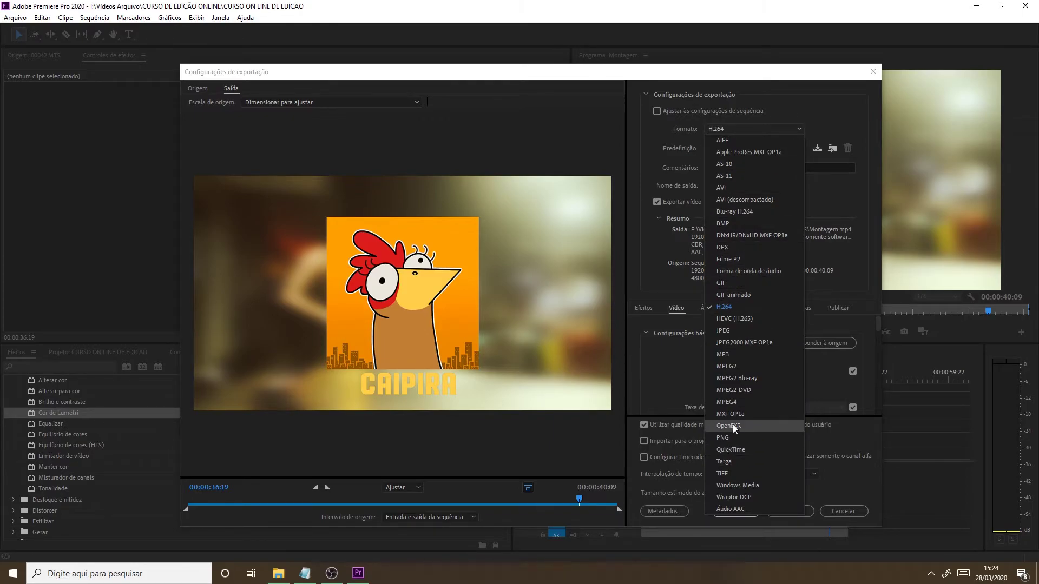
pyautogui.click(740, 307)
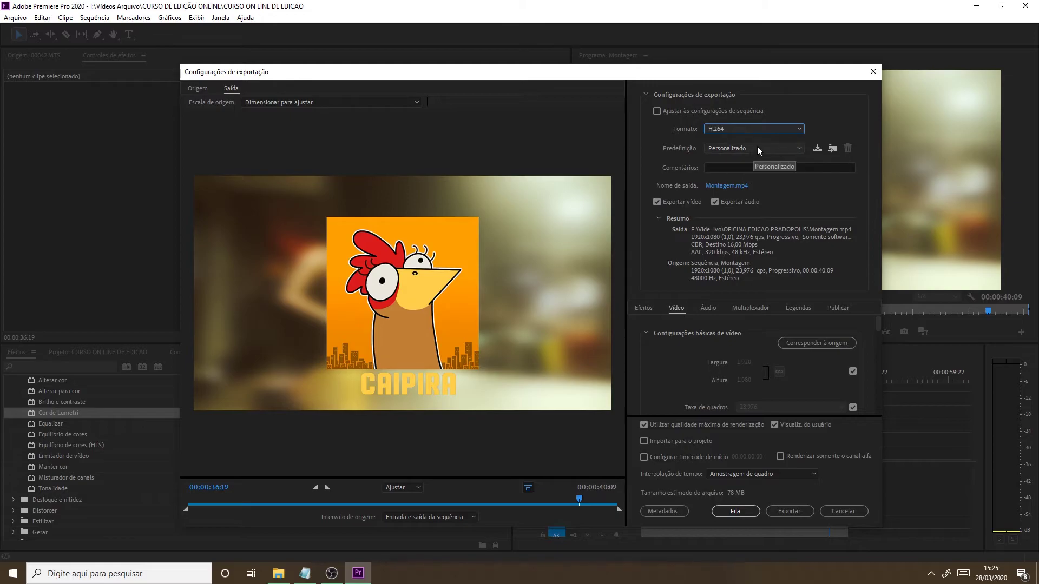
pyautogui.moveTo(880, 323)
pyautogui.mouseDown()
pyautogui.moveTo(880, 332)
pyautogui.moveTo(878, 317)
pyautogui.mouseUp()
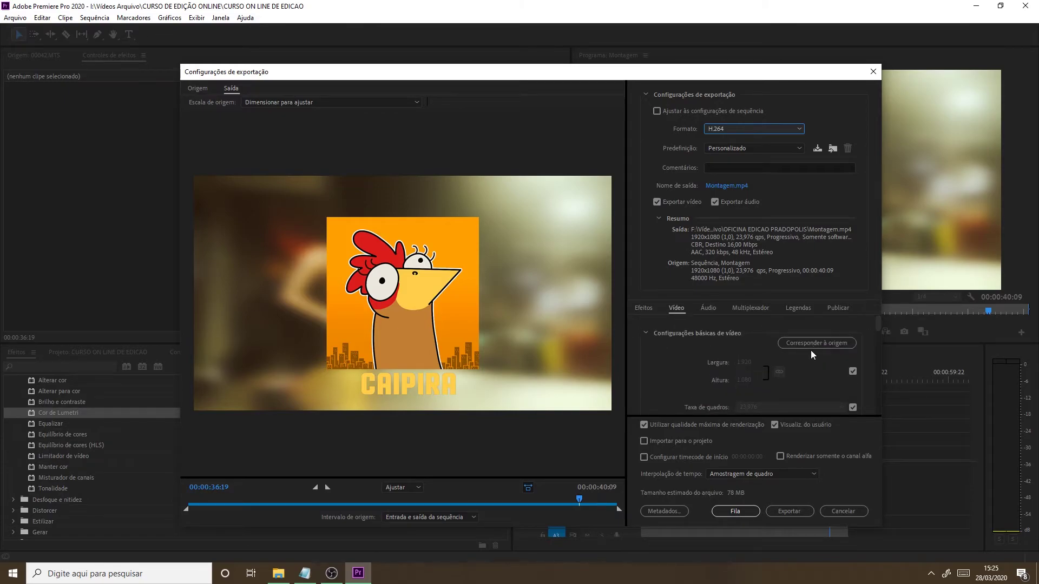
pyautogui.click(853, 372)
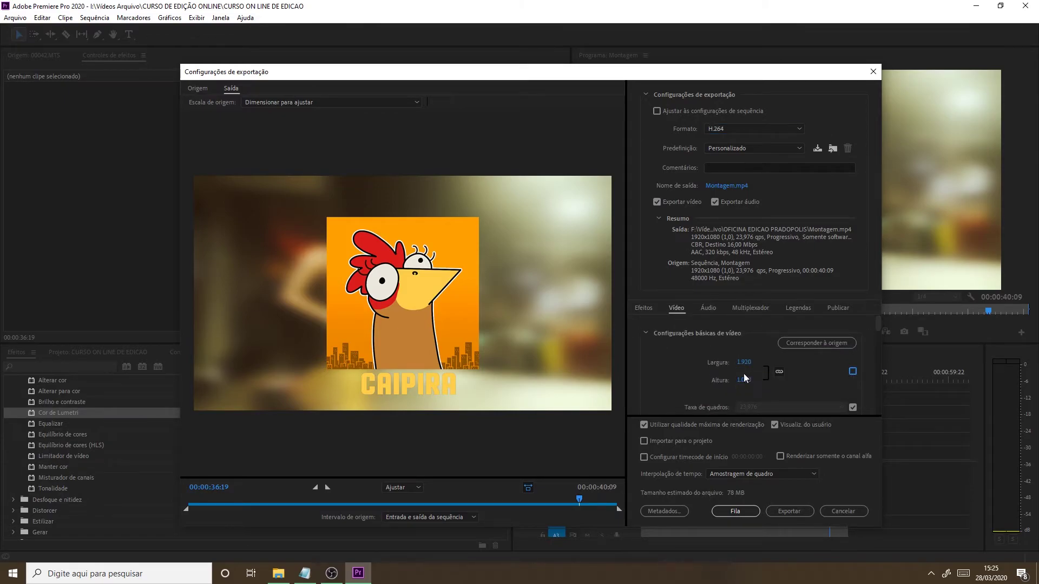
pyautogui.click(852, 372)
pyautogui.scroll(-3, 879, 330)
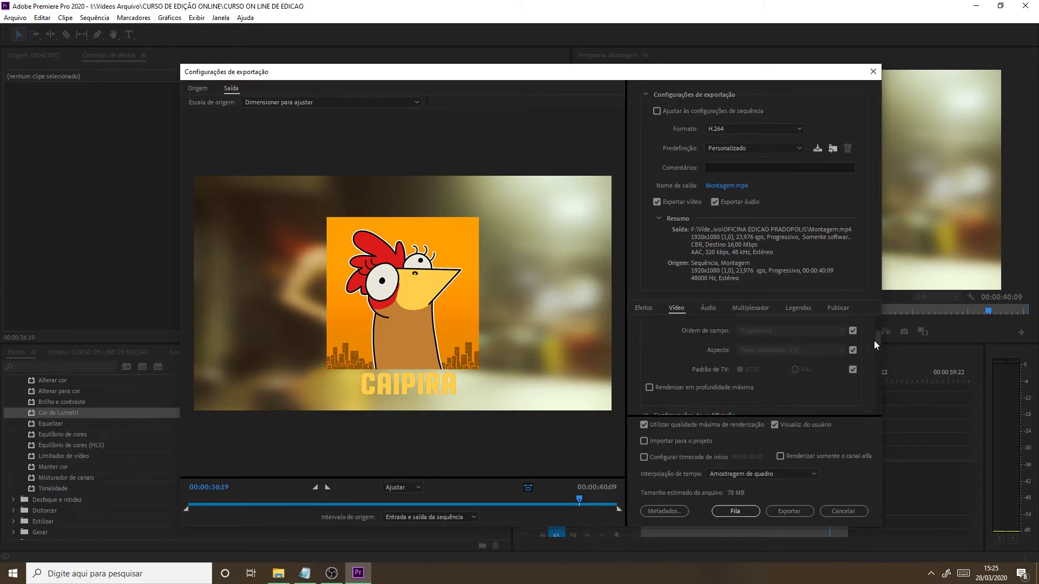
pyautogui.scroll(-3, 879, 340)
pyautogui.moveTo(874, 349); pyautogui.dragTo(881, 402)
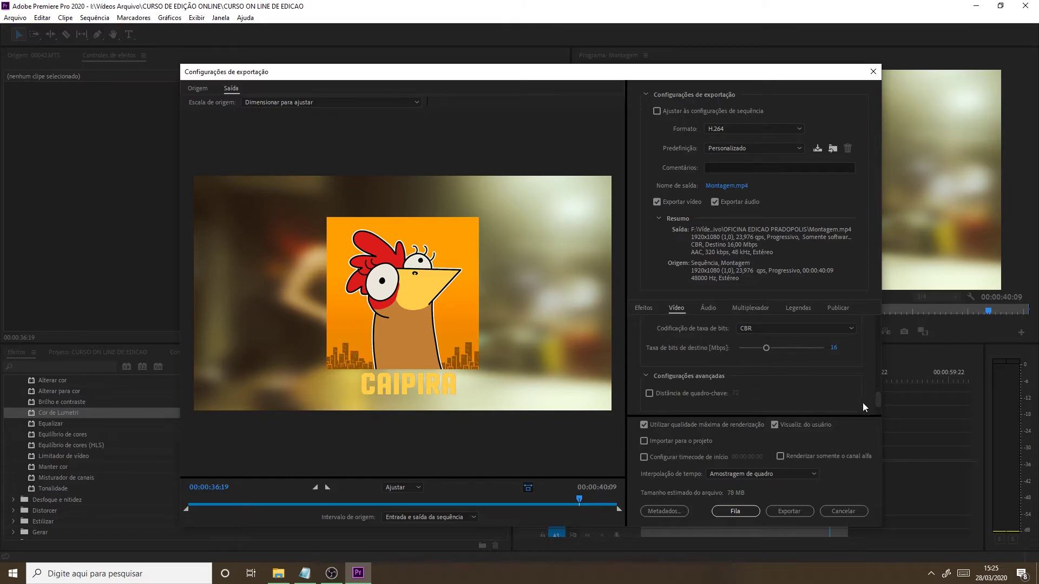
pyautogui.moveTo(877, 399); pyautogui.dragTo(889, 309)
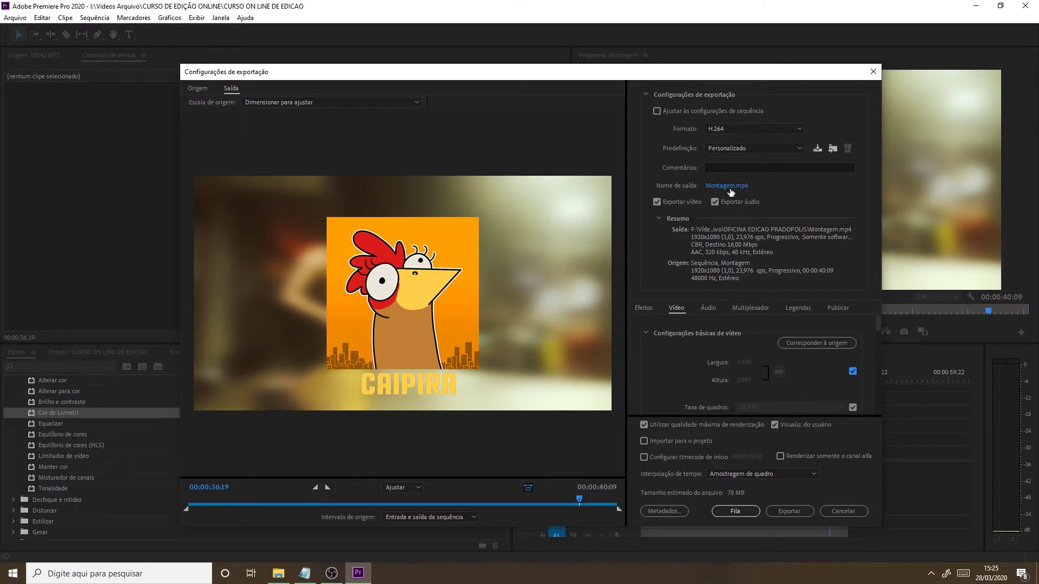
# Apply the YouTube 1080p Full HD preset to the export
pyautogui.click(797, 149)
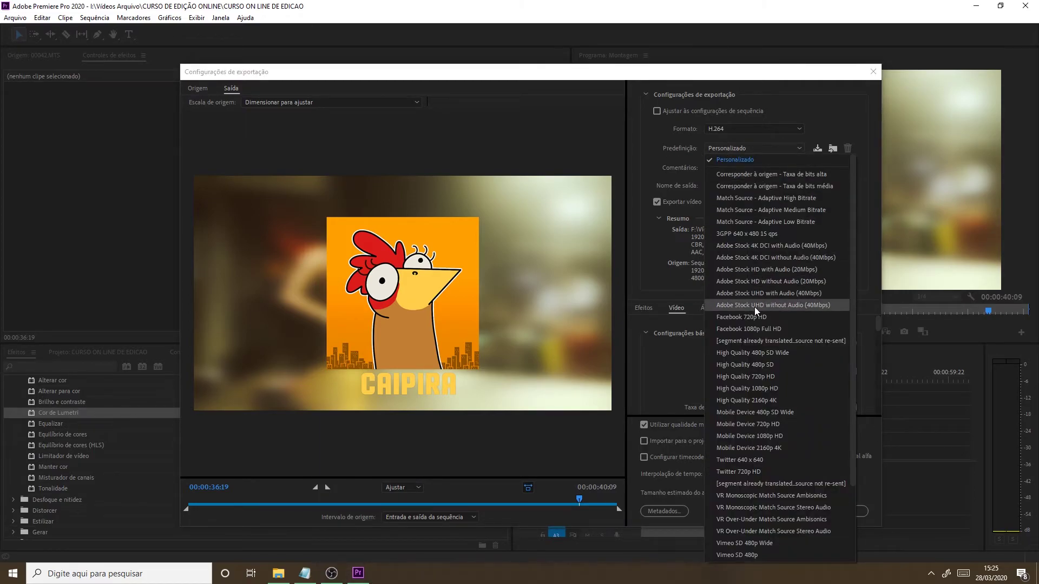
pyautogui.scroll(-3, 749, 313)
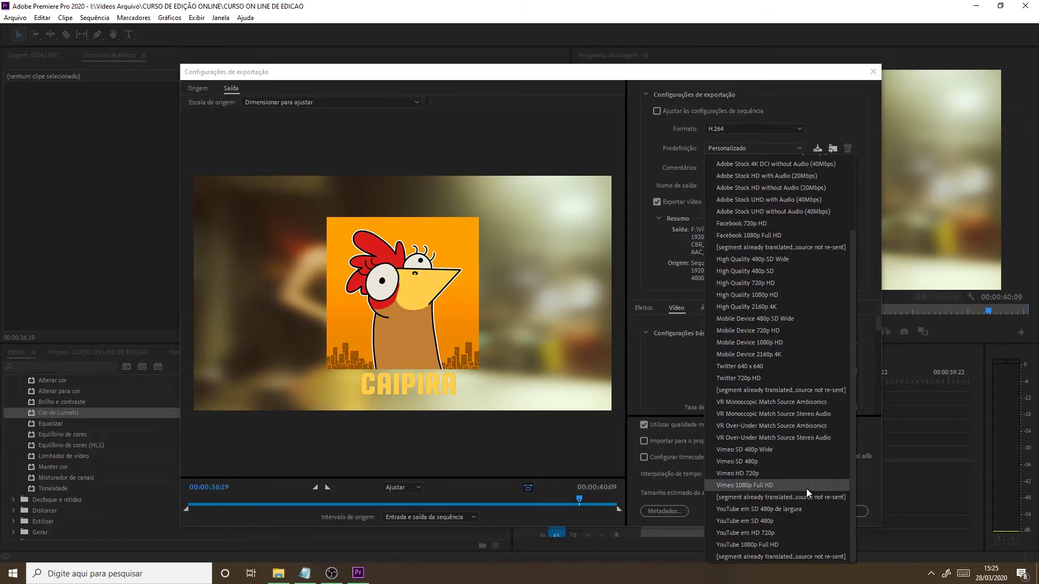
pyautogui.click(781, 545)
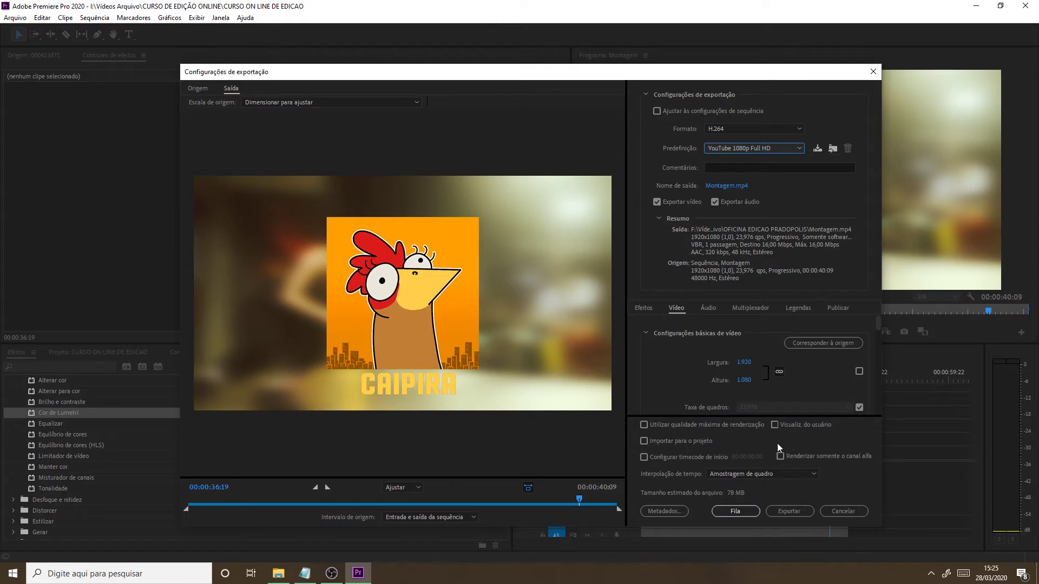
# Set the target bitrate to 24 Mbps and enable the use of preview files (Visualiz. do usuário) for the export
pyautogui.moveTo(878, 323)
pyautogui.mouseDown()
pyautogui.moveTo(886, 385)
pyautogui.moveTo(875, 383)
pyautogui.moveTo(868, 325)
pyautogui.mouseUp()
pyautogui.scroll(-2, 866, 328)
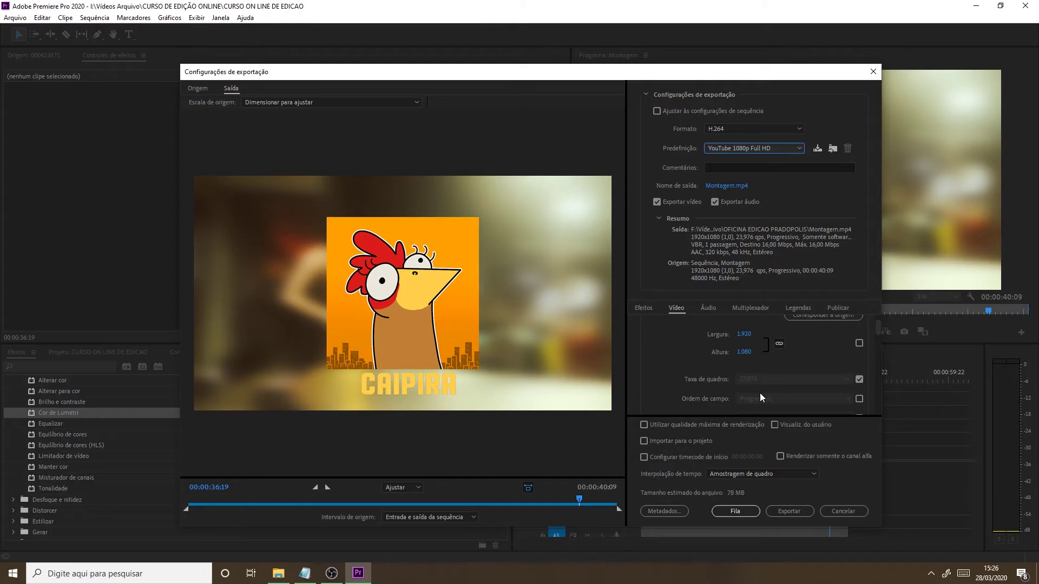
pyautogui.click(859, 385)
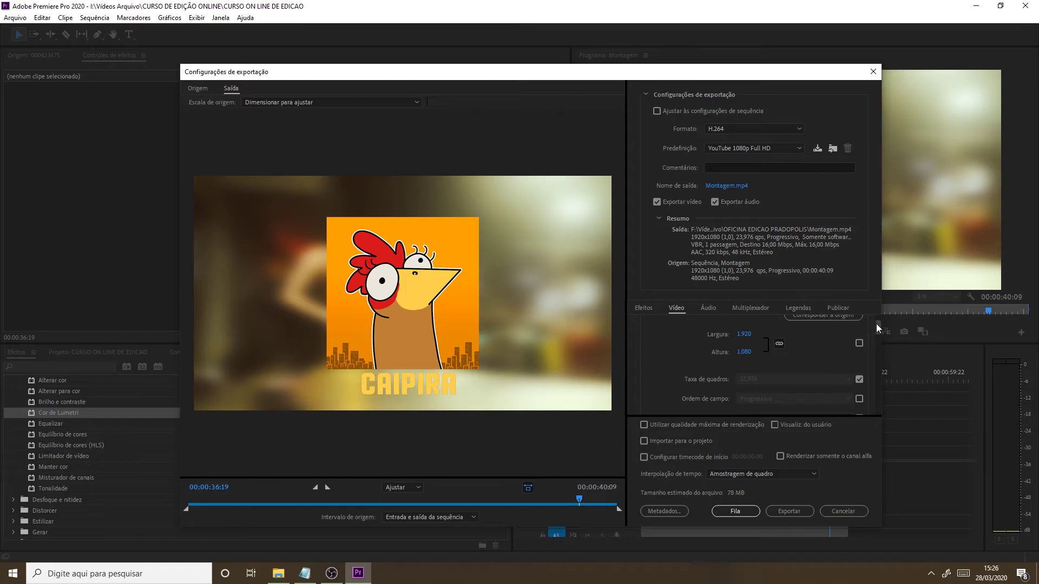
pyautogui.moveTo(877, 324); pyautogui.dragTo(893, 391)
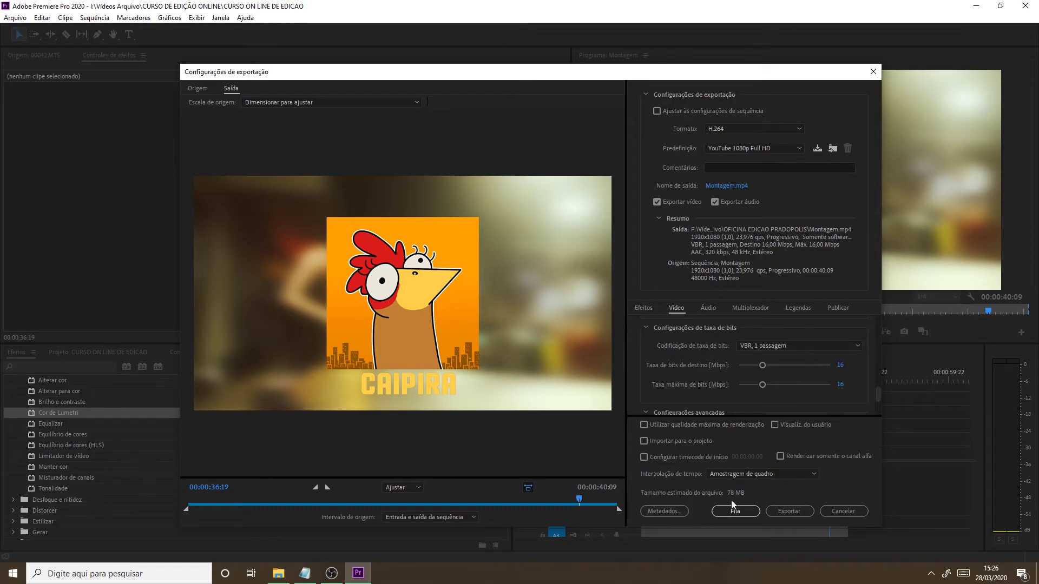
pyautogui.click(842, 365)
pyautogui.write('24')
pyautogui.press('Return')
pyautogui.scroll(-2, 878, 394)
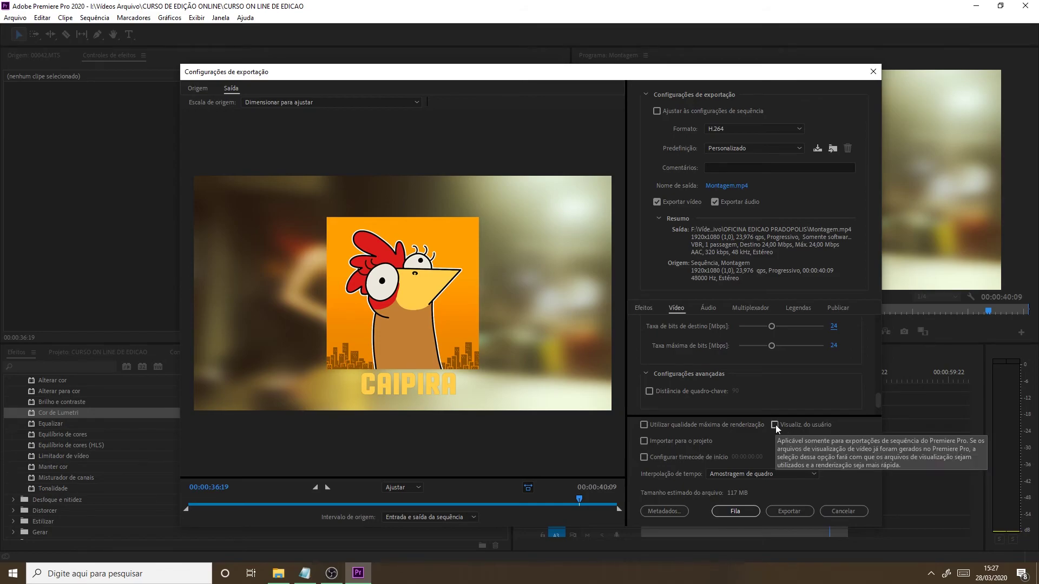
pyautogui.click(774, 425)
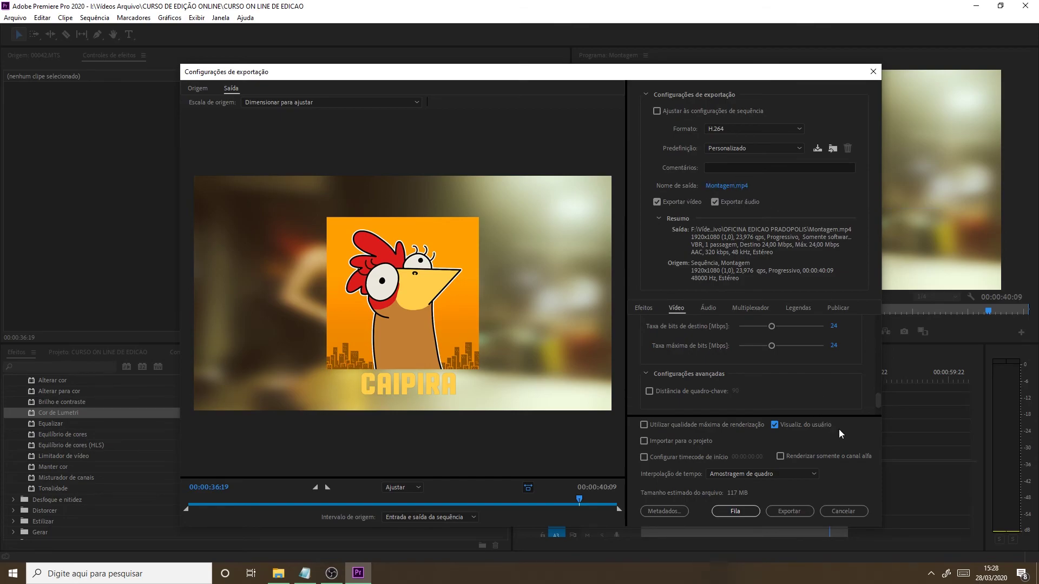
# Keep the pixel aspect at Pixels quadrados (1,0) and export the sequence as Montagem.mp4
pyautogui.moveTo(877, 397); pyautogui.dragTo(879, 310)
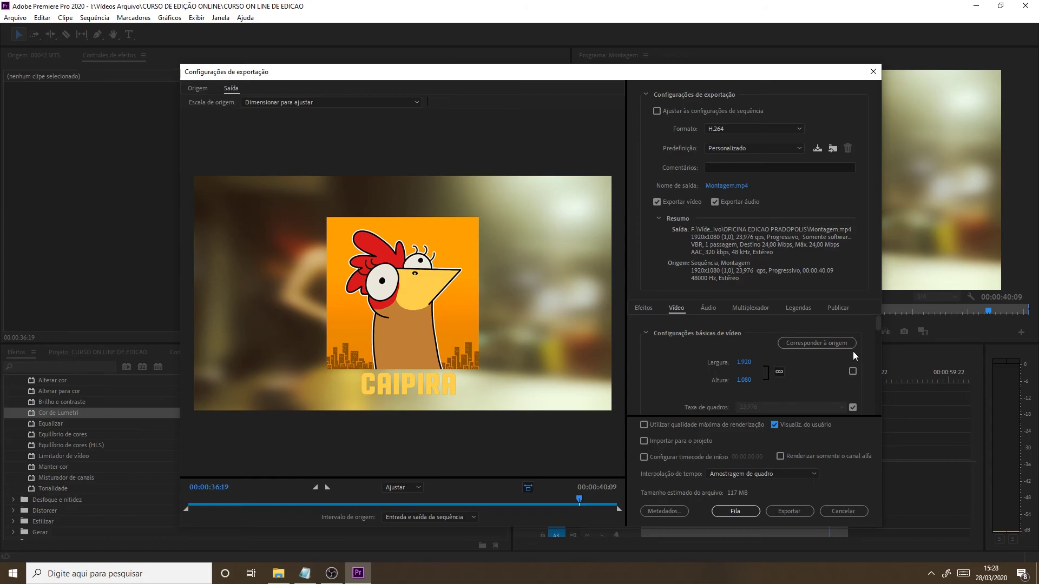
pyautogui.moveTo(876, 322); pyautogui.dragTo(878, 329)
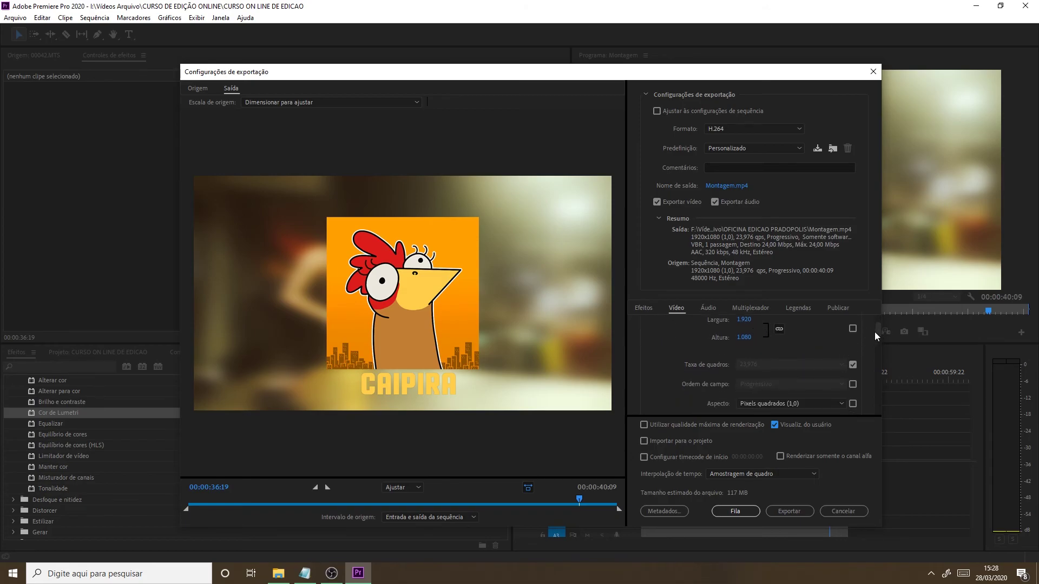
pyautogui.moveTo(882, 333); pyautogui.dragTo(883, 333)
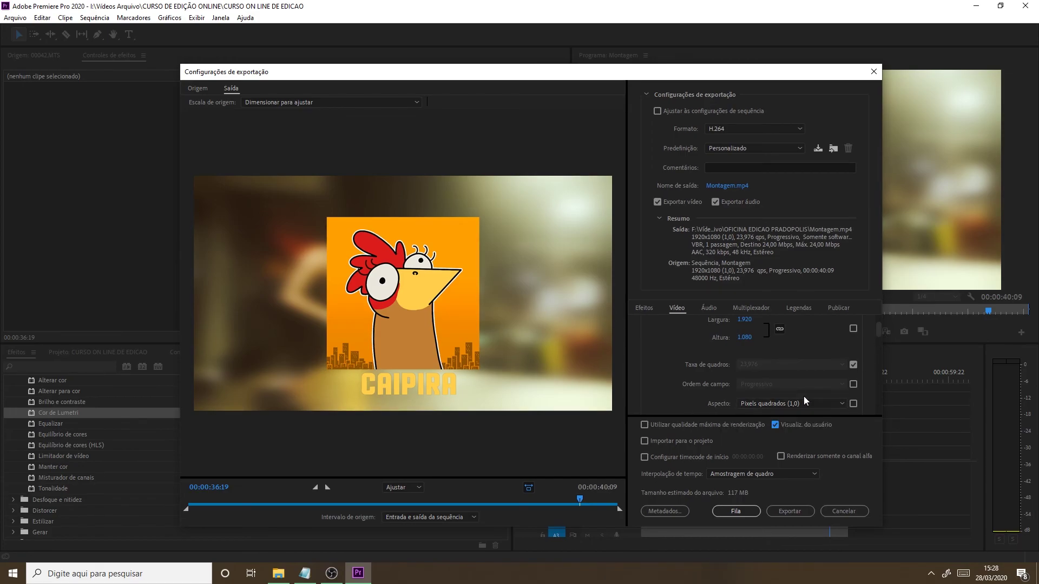
pyautogui.click(839, 403)
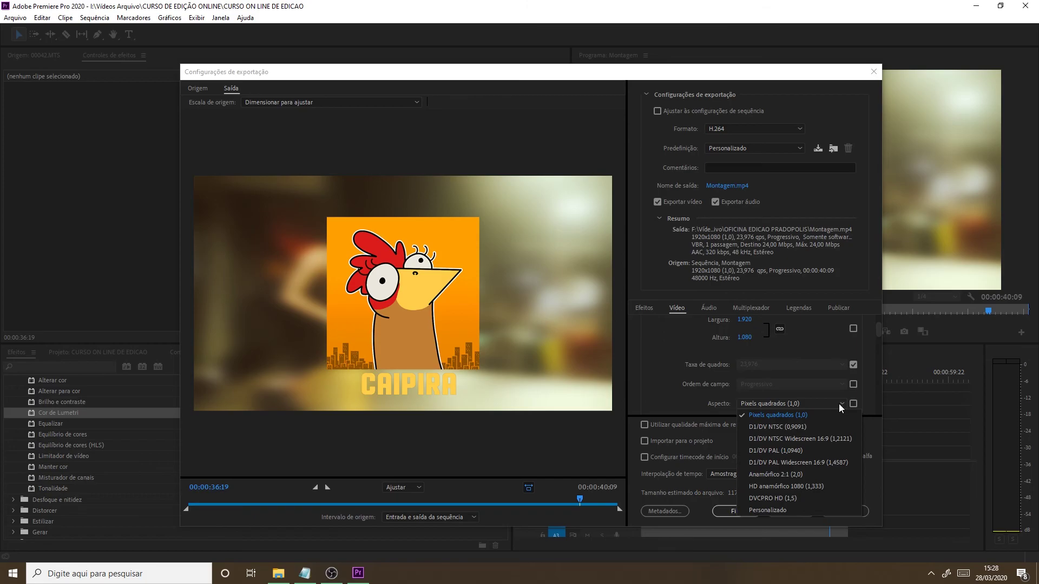
pyautogui.click(839, 403)
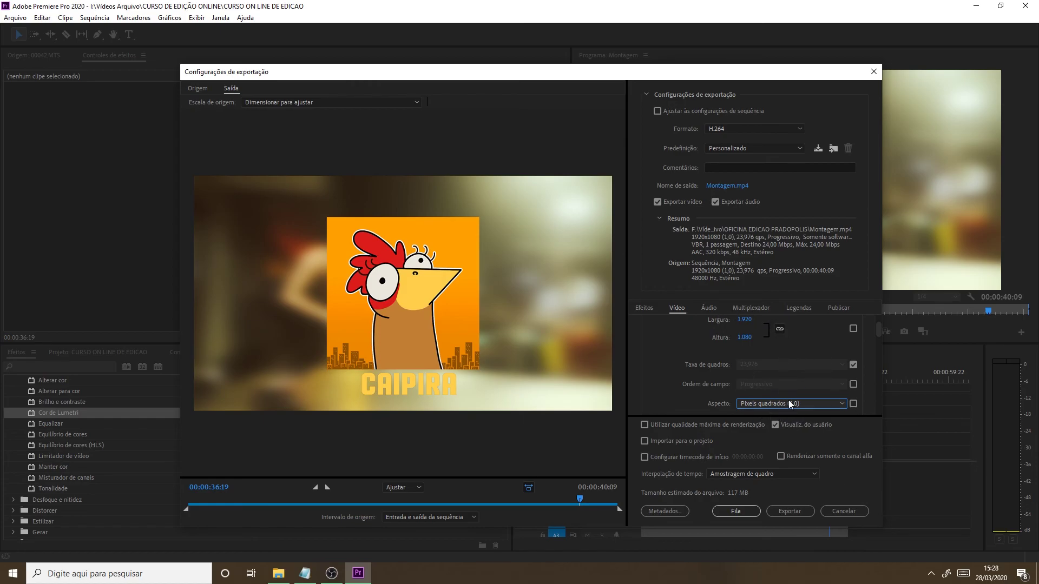
pyautogui.click(789, 512)
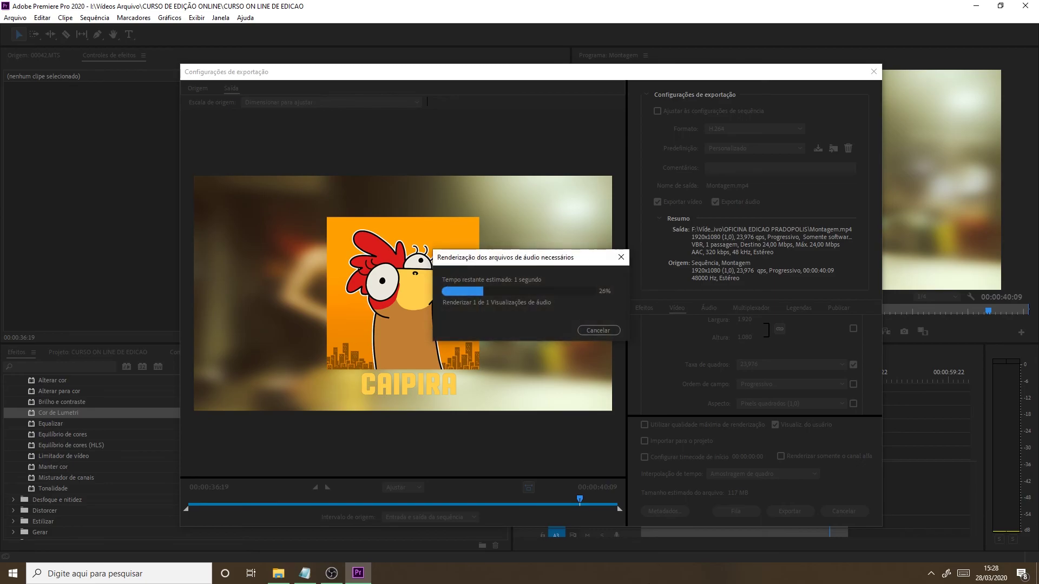